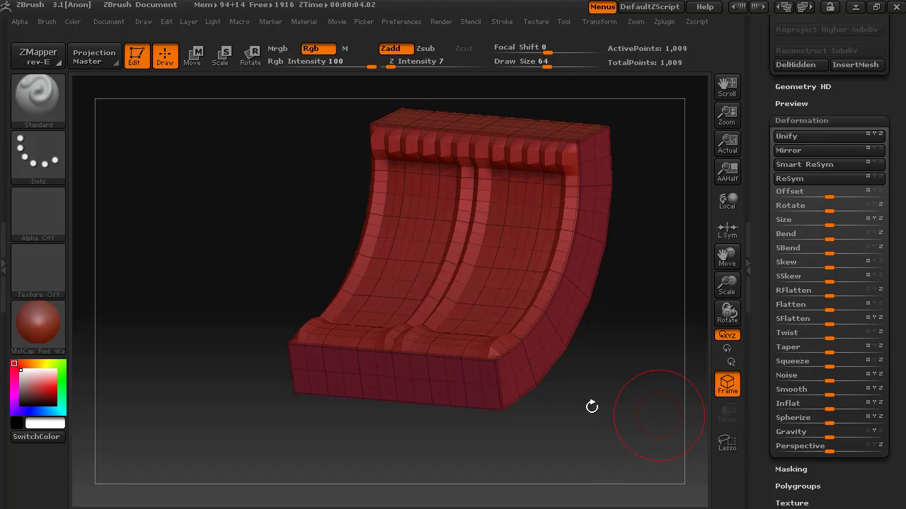
Divide the wall panel once in Geometry to reach 3,937 points, then orbit to inspect it
mouse_move(525, 438)
mouse_down()
mouse_move(552, 491)
mouse_move(580, 422)
mouse_move(608, 416)
mouse_move(516, 429)
mouse_move(512, 449)
mouse_move(483, 443)
mouse_move(524, 437)
mouse_up()
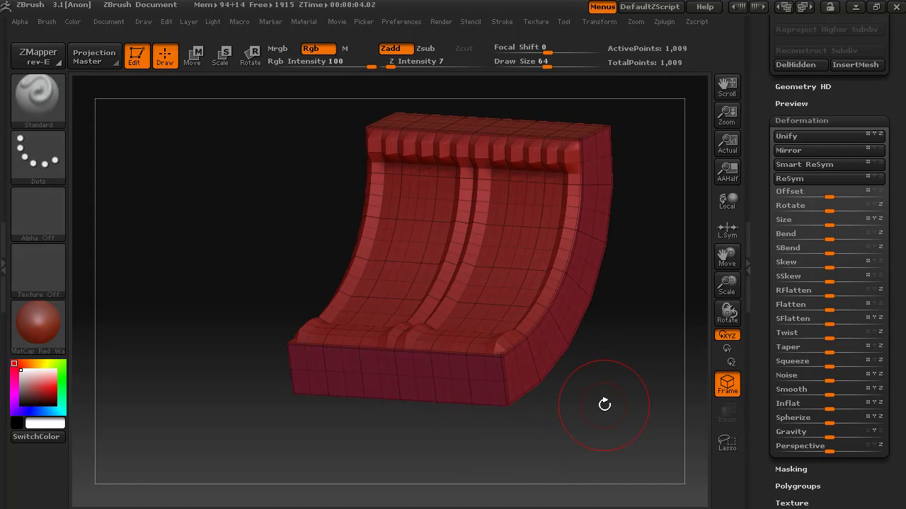
alt+drag(603, 404, 566, 425)
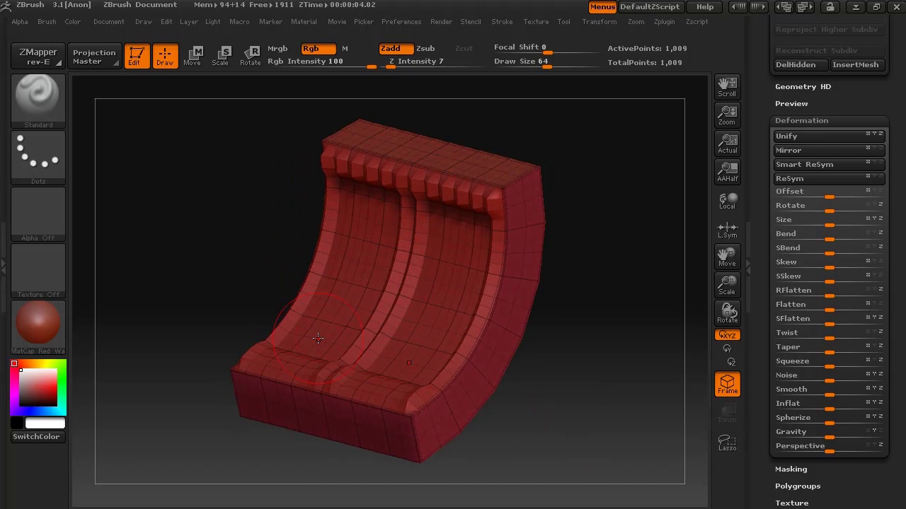
drag(559, 357, 588, 370)
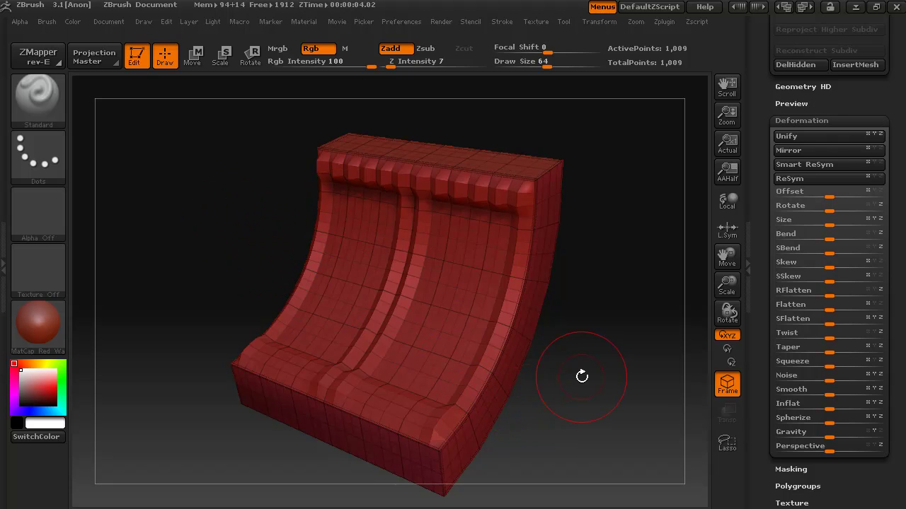
mouse_move(582, 376)
mouse_down()
mouse_move(562, 372)
mouse_move(574, 370)
mouse_up()
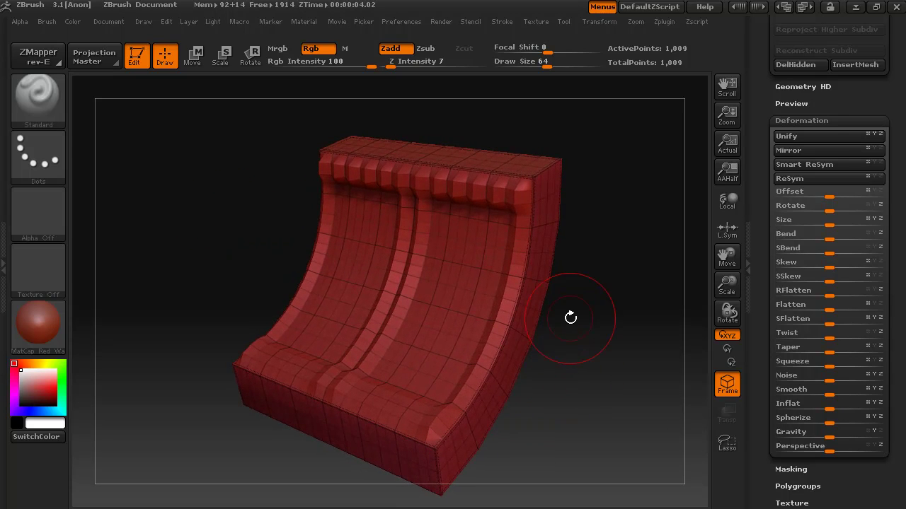
drag(765, 118, 762, 253)
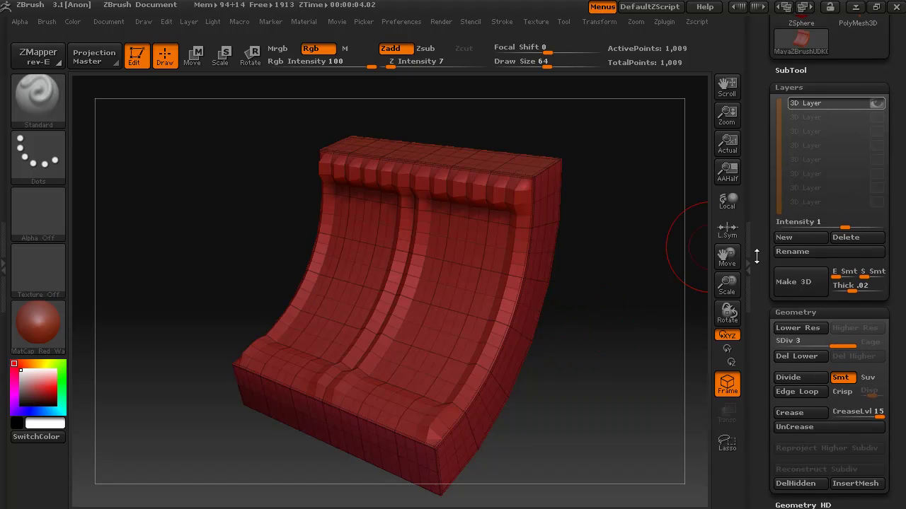
click(803, 377)
drag(620, 442, 591, 445)
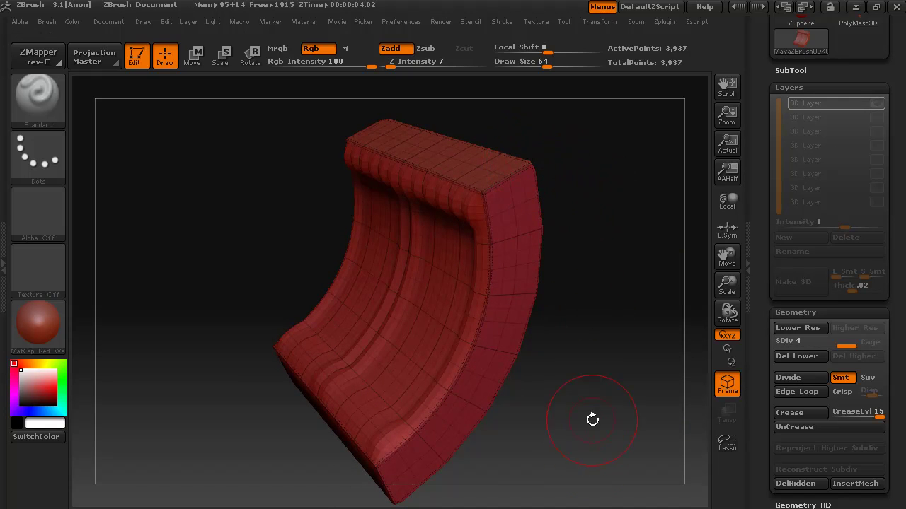
drag(595, 420, 556, 254)
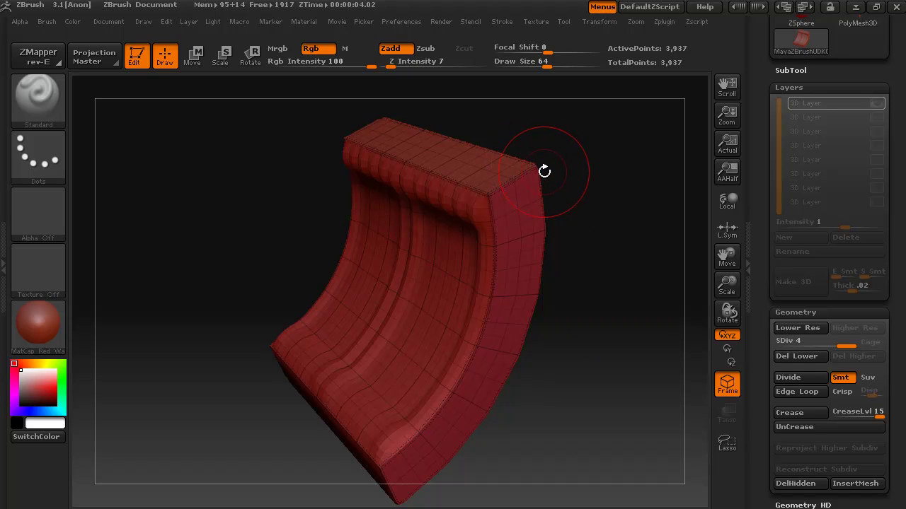
mouse_move(573, 375)
mouse_down()
mouse_move(578, 384)
mouse_move(585, 370)
mouse_move(631, 352)
mouse_move(587, 365)
mouse_move(572, 378)
mouse_move(613, 368)
mouse_move(570, 389)
mouse_move(579, 385)
mouse_up()
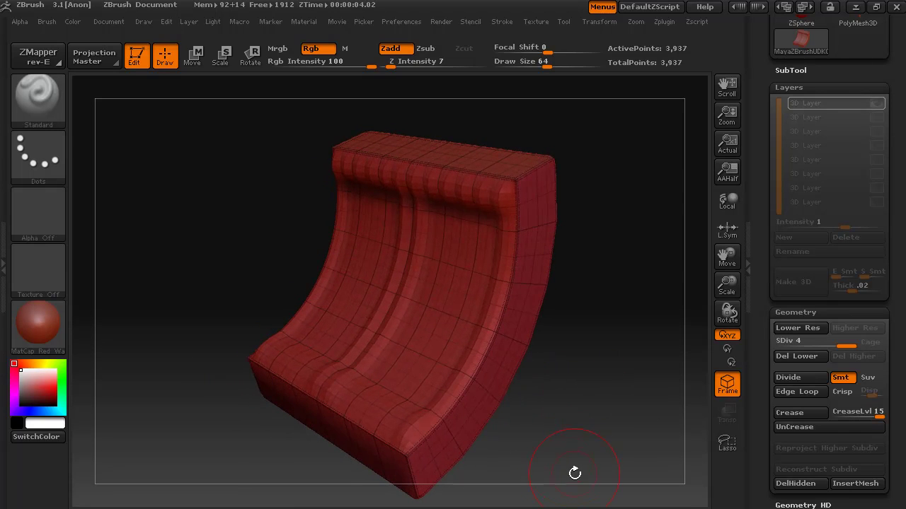
mouse_move(559, 454)
mouse_down()
mouse_move(622, 429)
mouse_move(623, 420)
mouse_move(546, 441)
mouse_move(566, 443)
mouse_move(540, 441)
mouse_move(591, 431)
mouse_move(563, 447)
mouse_up()
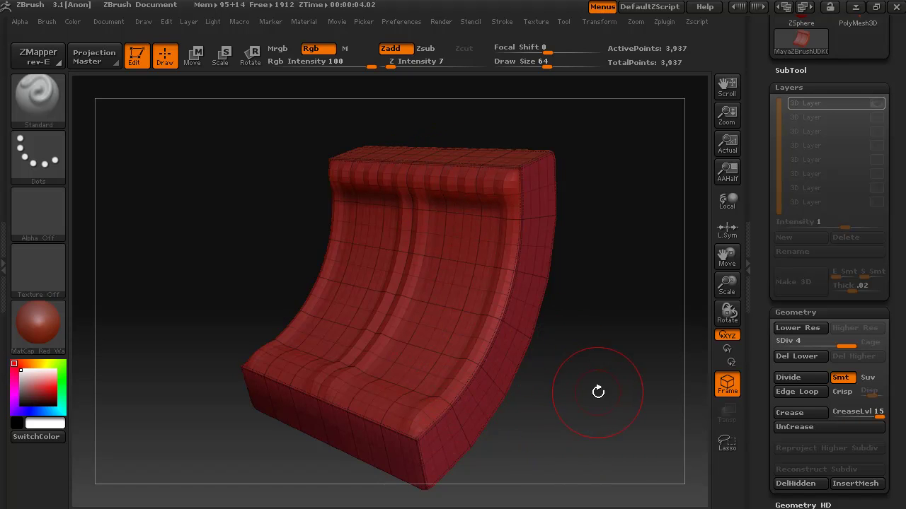
drag(568, 375, 667, 367)
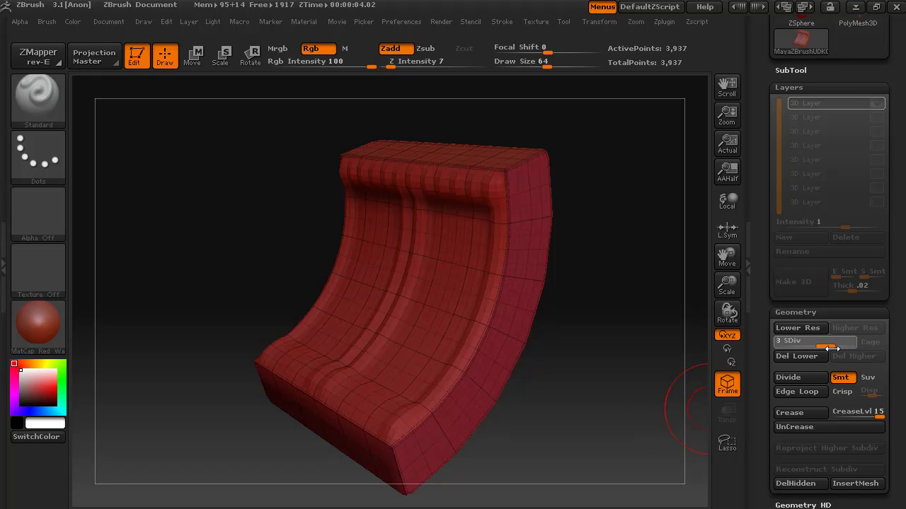
drag(829, 347, 826, 348)
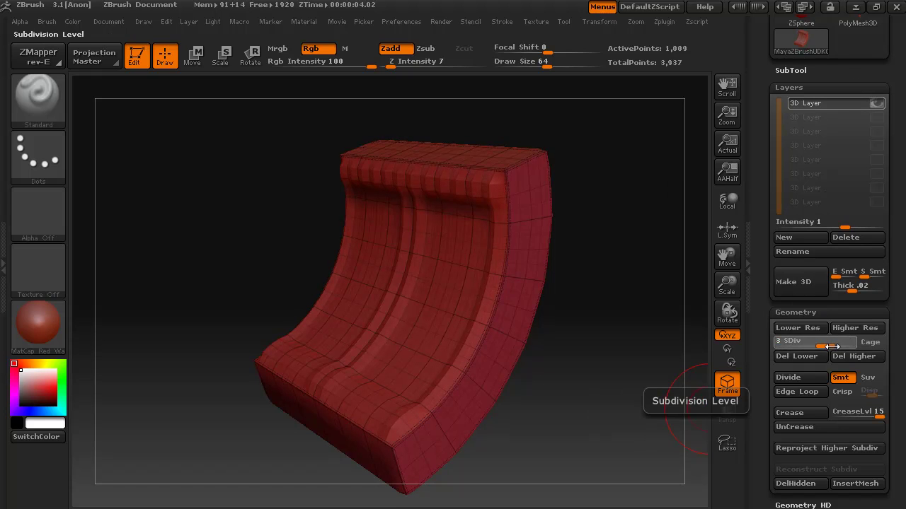
drag(859, 344, 858, 345)
mouse_move(578, 426)
mouse_down()
mouse_move(601, 426)
mouse_move(620, 404)
mouse_move(639, 398)
mouse_move(546, 438)
mouse_move(661, 394)
mouse_move(574, 424)
mouse_move(589, 421)
mouse_up()
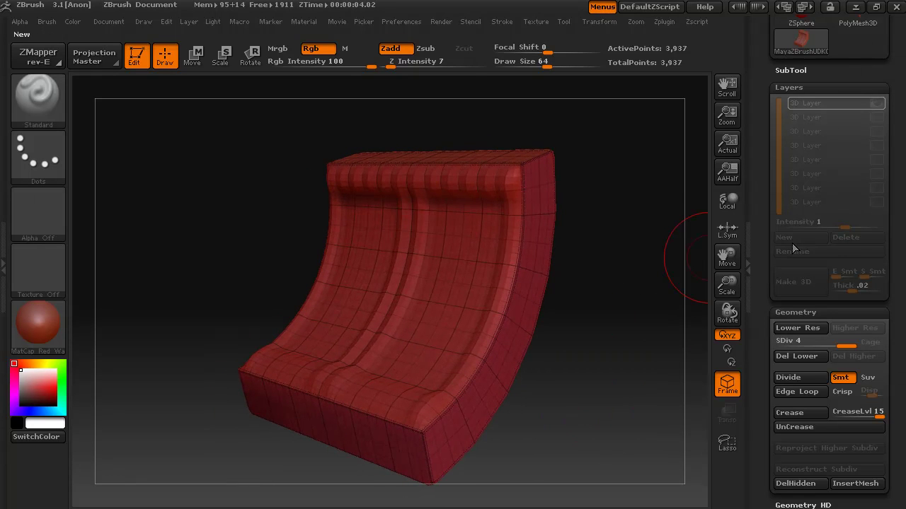
mouse_move(576, 418)
mouse_down()
mouse_move(636, 411)
mouse_move(559, 422)
mouse_move(590, 424)
mouse_move(576, 425)
mouse_up()
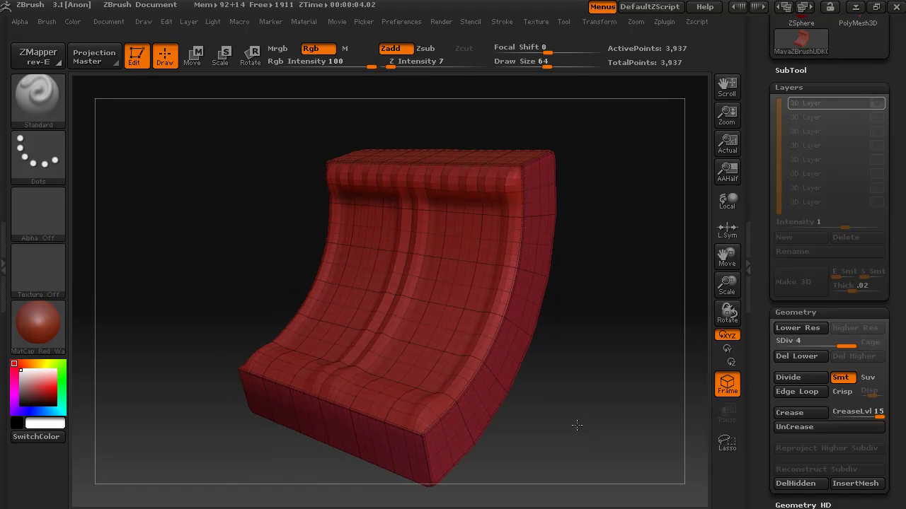
Turn off the wireframe overlay and shade the panel with grey BasicMaterial instead of red wax
click(726, 385)
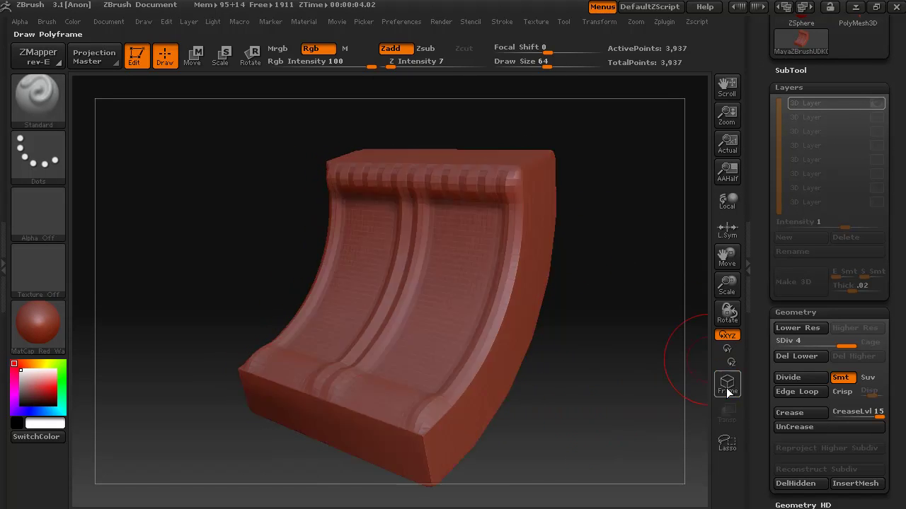
drag(561, 446, 568, 453)
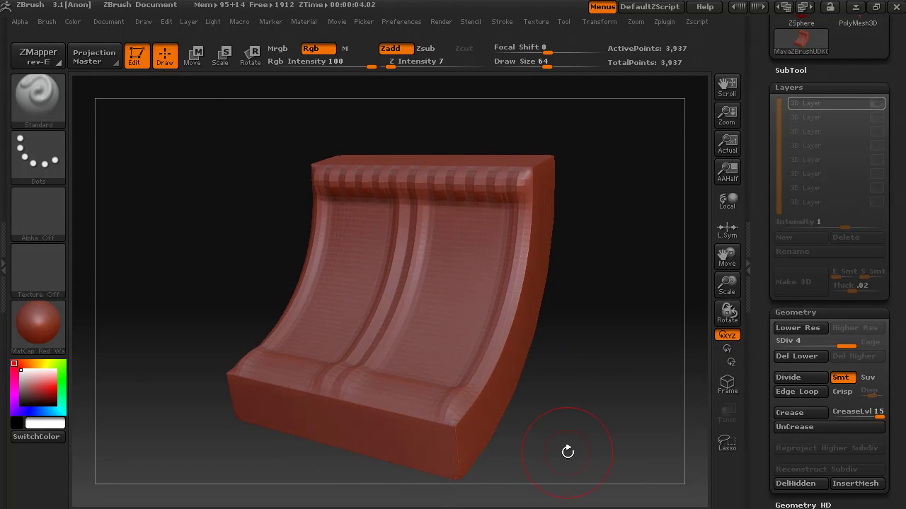
click(47, 323)
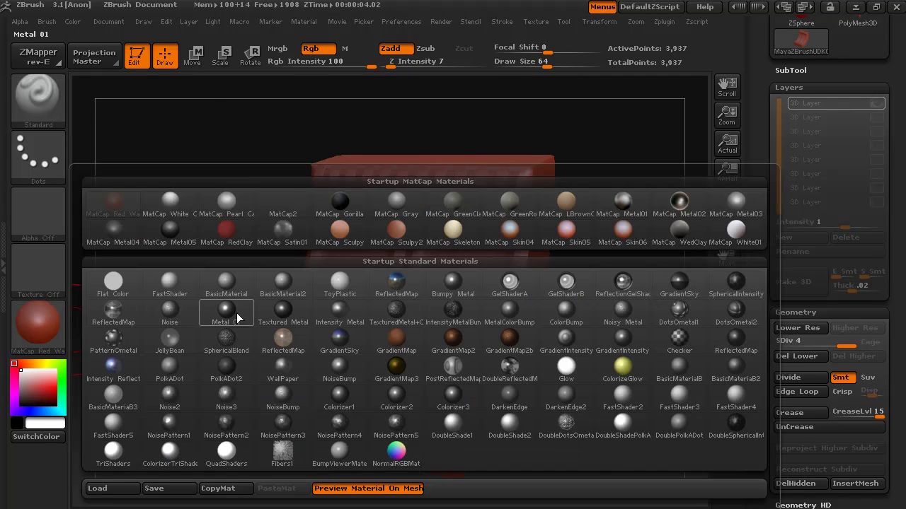
click(226, 282)
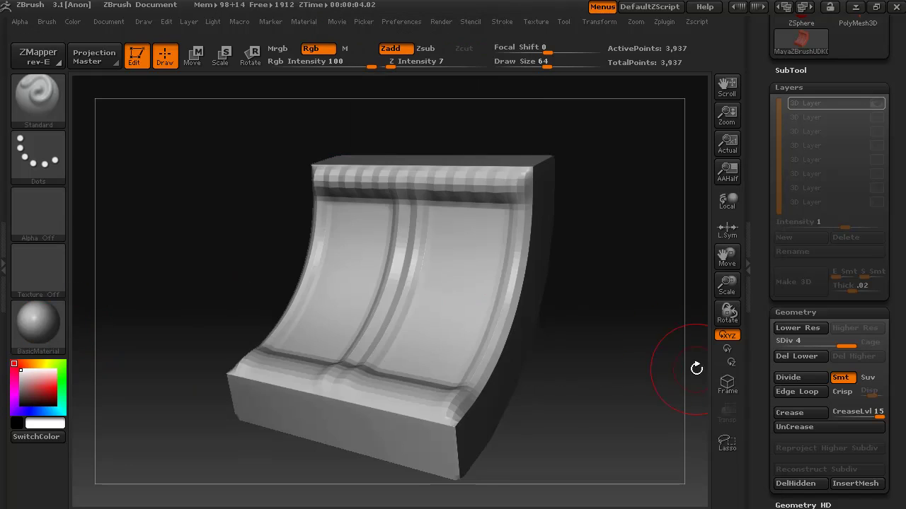
mouse_move(660, 373)
mouse_down()
mouse_move(669, 388)
mouse_move(566, 340)
mouse_move(545, 402)
mouse_move(656, 375)
mouse_move(560, 384)
mouse_move(590, 384)
mouse_move(586, 390)
mouse_up()
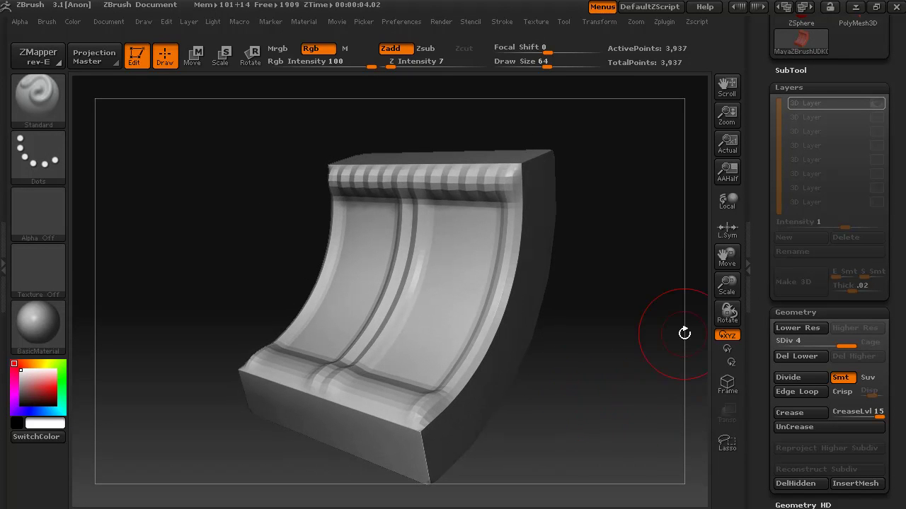
mouse_move(595, 417)
mouse_down()
mouse_move(590, 384)
mouse_move(648, 372)
mouse_move(643, 365)
mouse_move(586, 386)
mouse_up()
drag(561, 416, 572, 410)
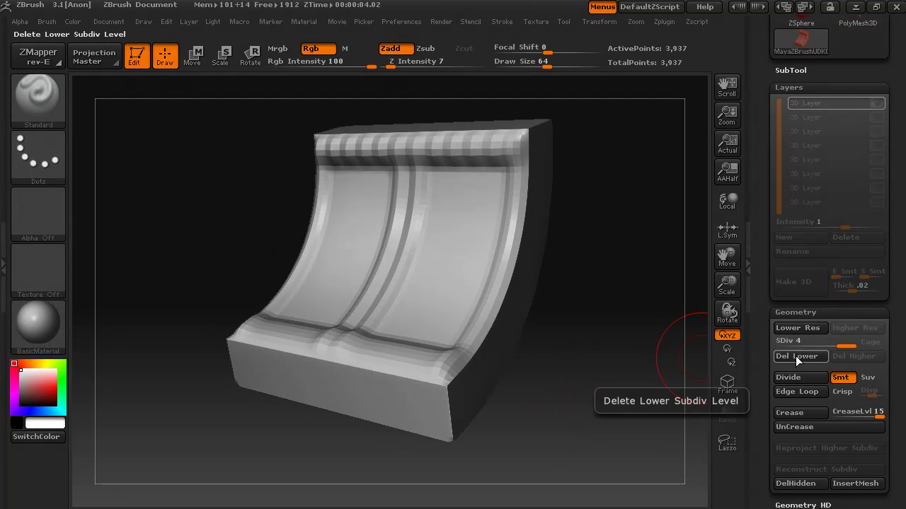
Divide the panel to level 5 (15,553 points) and orbit to check the softer edges
click(799, 377)
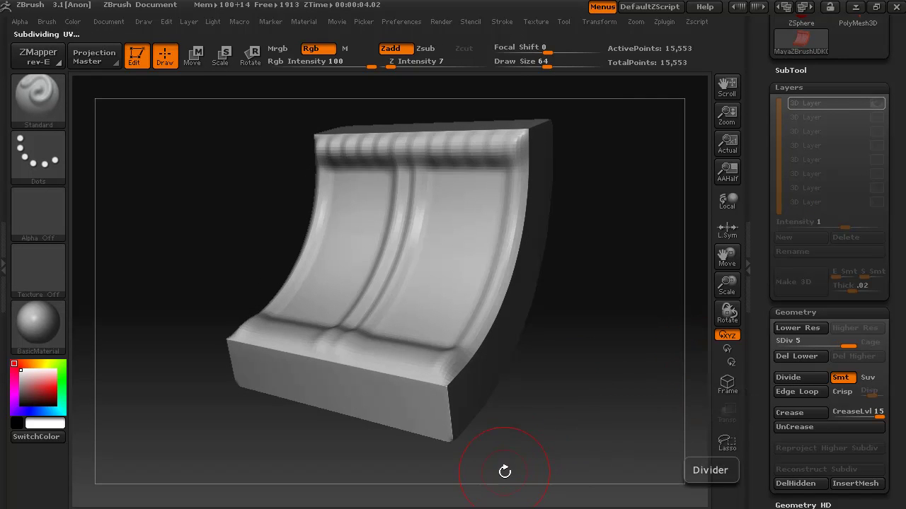
mouse_move(505, 471)
mouse_down()
mouse_move(552, 481)
mouse_move(621, 453)
mouse_move(466, 477)
mouse_move(491, 482)
mouse_up()
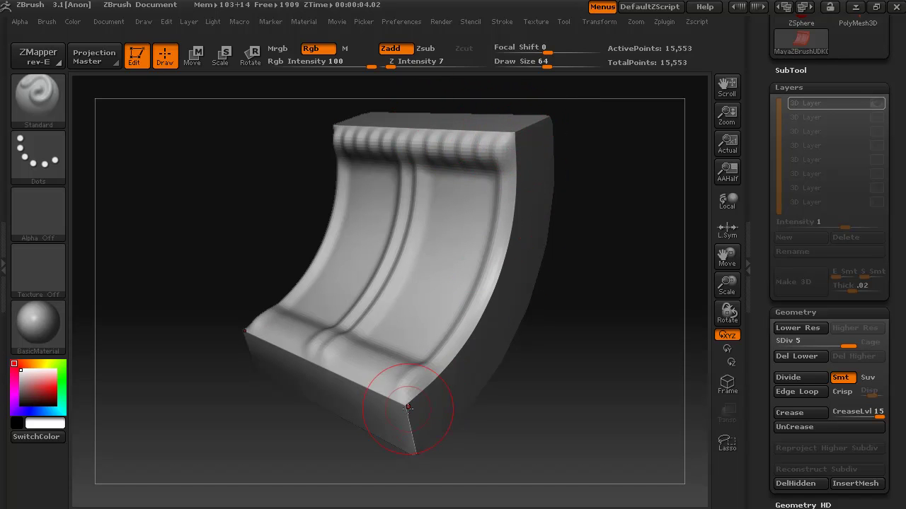
mouse_move(498, 480)
mouse_down()
mouse_move(545, 469)
mouse_move(509, 396)
mouse_up()
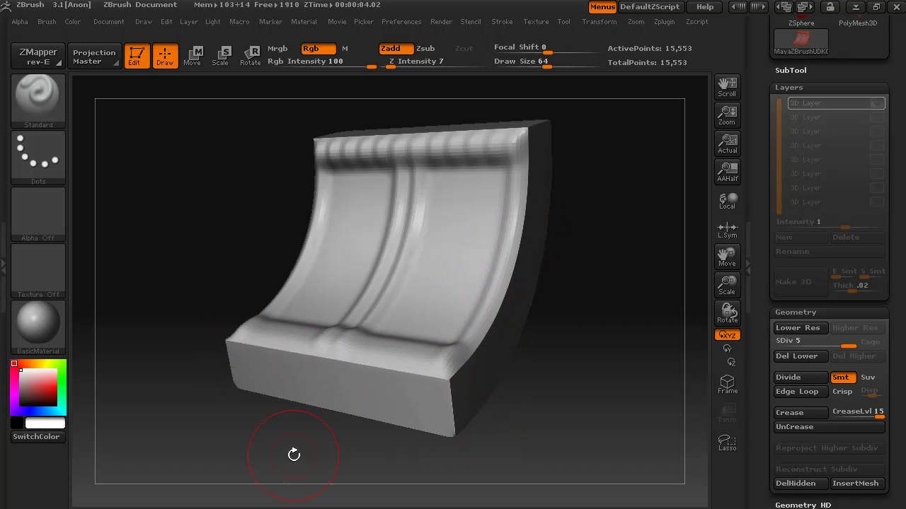
mouse_move(276, 458)
mouse_down()
mouse_move(246, 474)
mouse_move(210, 468)
mouse_move(325, 459)
mouse_move(219, 470)
mouse_up()
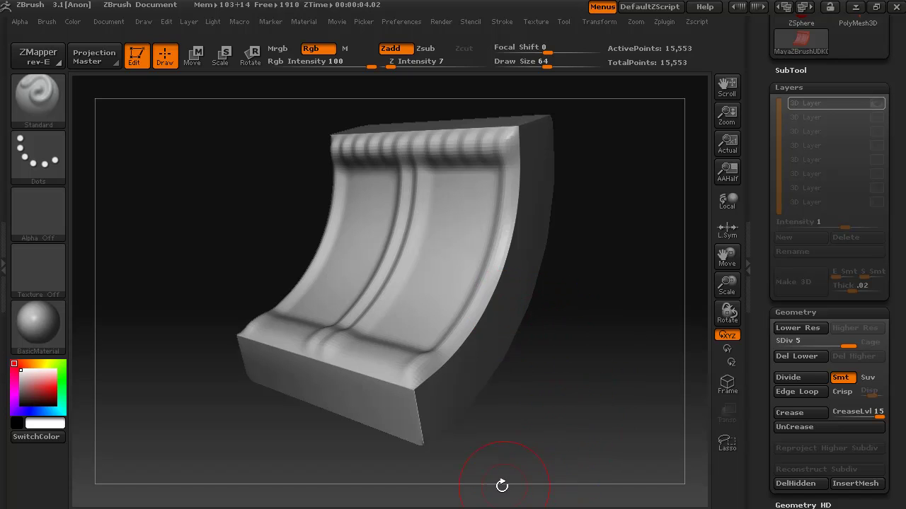
drag(266, 449, 304, 487)
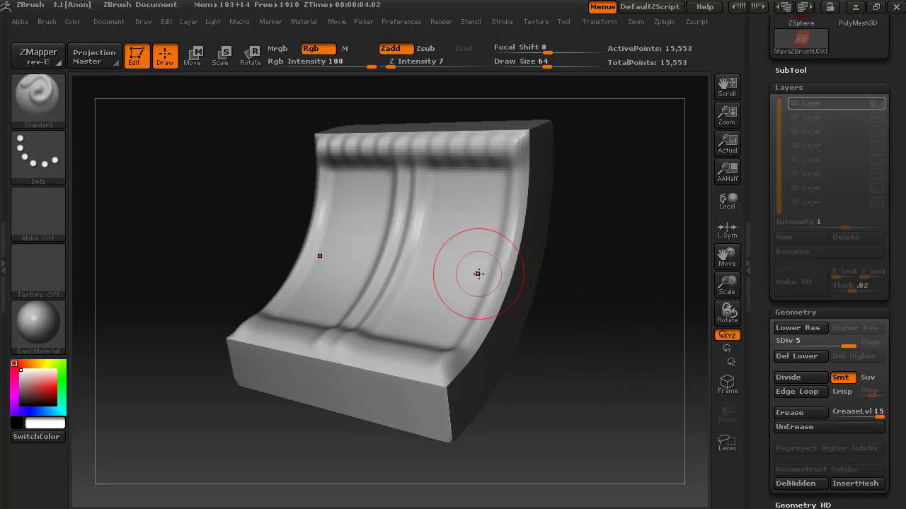
Isolate the front curved polygroup, unhide all geometry again, and view the UnCrease help
key(ctrl)
ctrl+shift+click(426, 265)
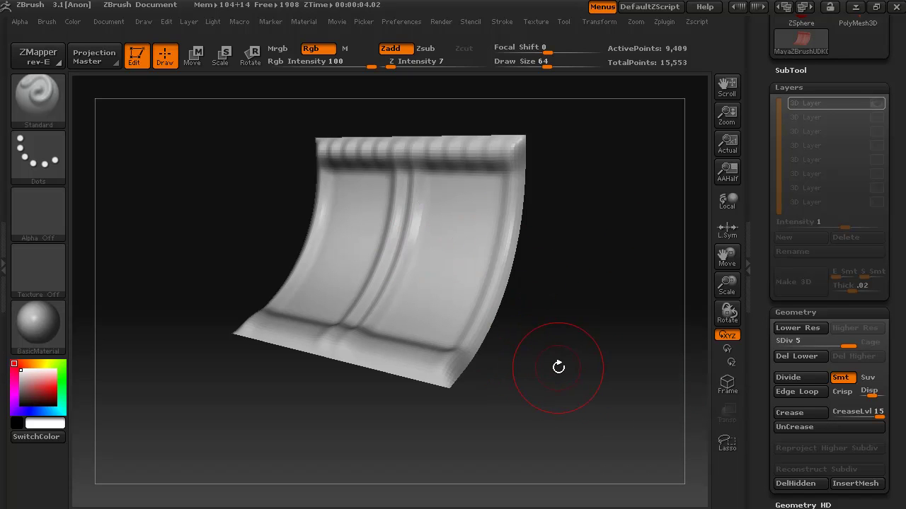
ctrl+shift+click(593, 359)
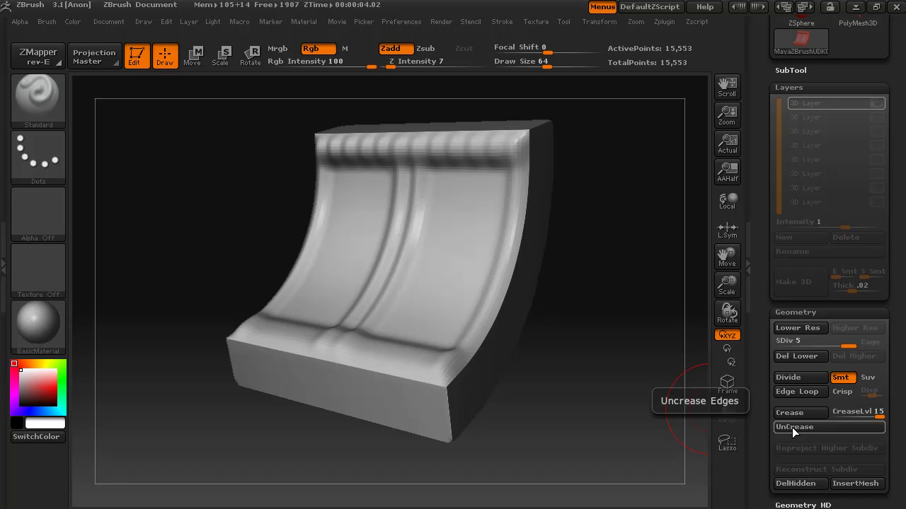
key(ctrl)
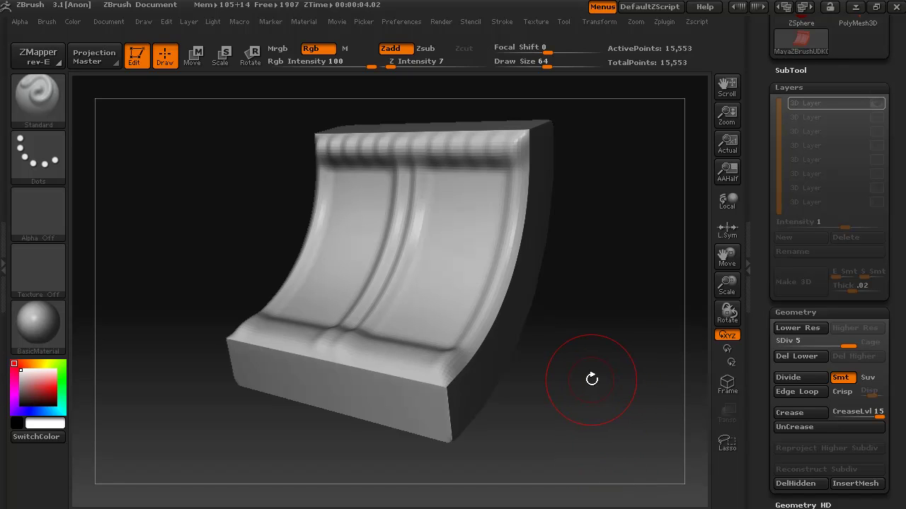
Briefly isolate the front sheet, then undo so all parts show at level 4
key(ctrl)
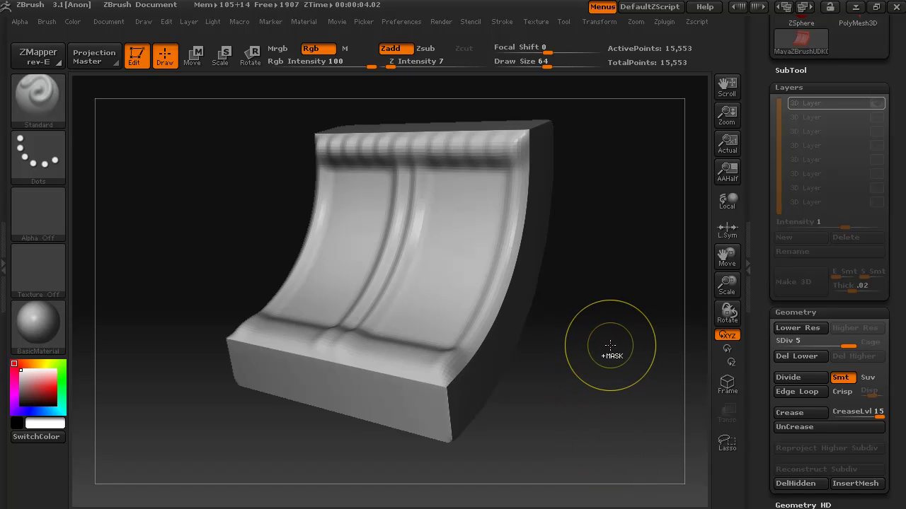
ctrl+shift+click(610, 345)
key(ctrl+z)
key(ctrl+z)
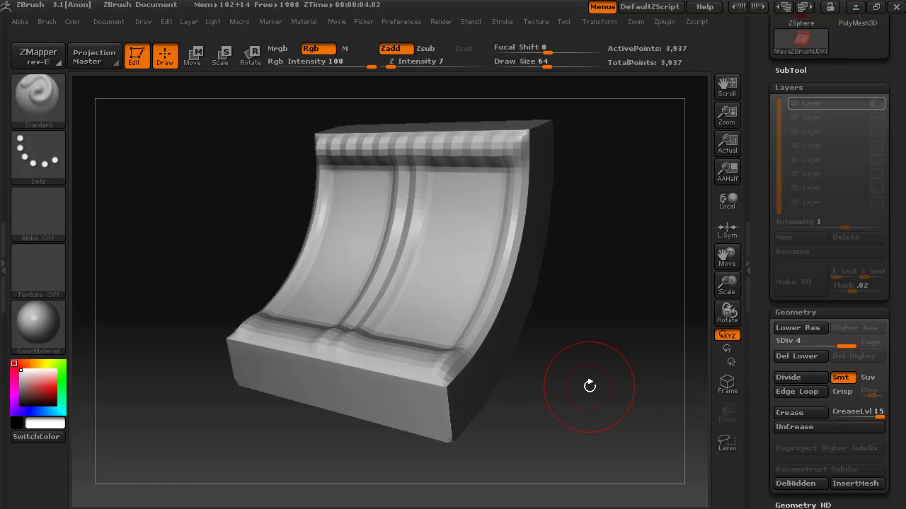
UnCrease the mesh edges and divide to level 5 to preview the smoothed panel
click(791, 429)
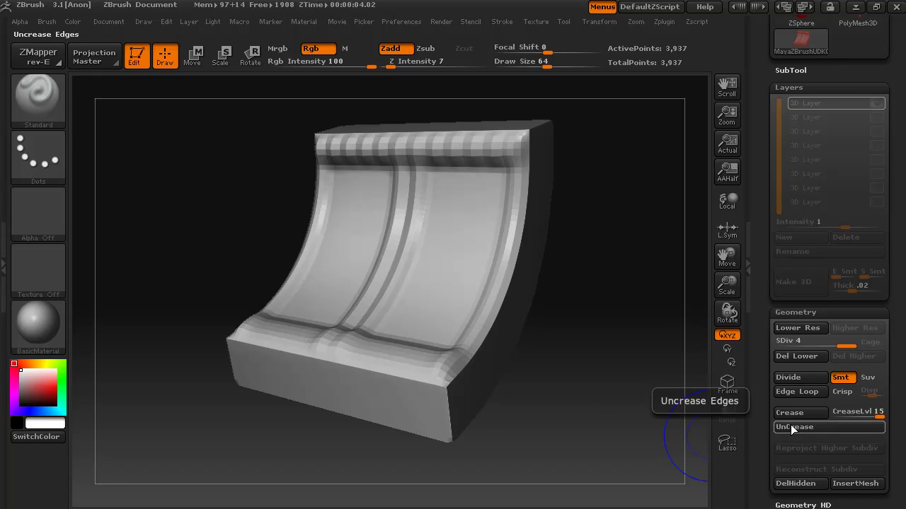
click(798, 377)
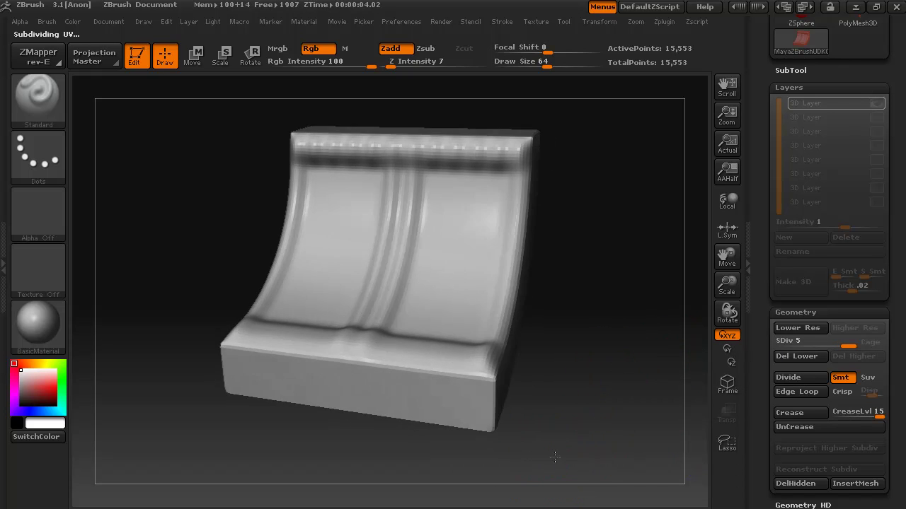
drag(558, 456, 534, 458)
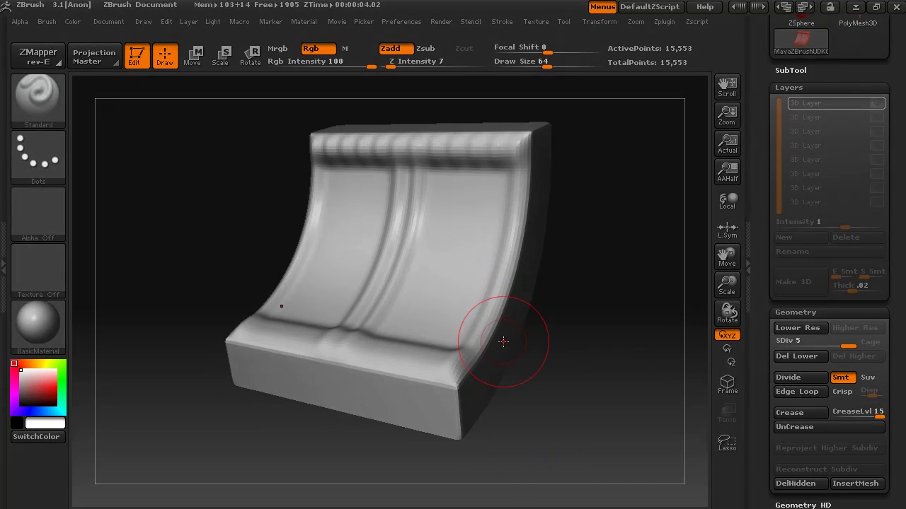
mouse_move(560, 348)
mouse_down()
mouse_move(568, 456)
mouse_move(349, 376)
mouse_move(481, 335)
mouse_move(559, 441)
mouse_move(521, 467)
mouse_move(552, 472)
mouse_move(564, 463)
mouse_up()
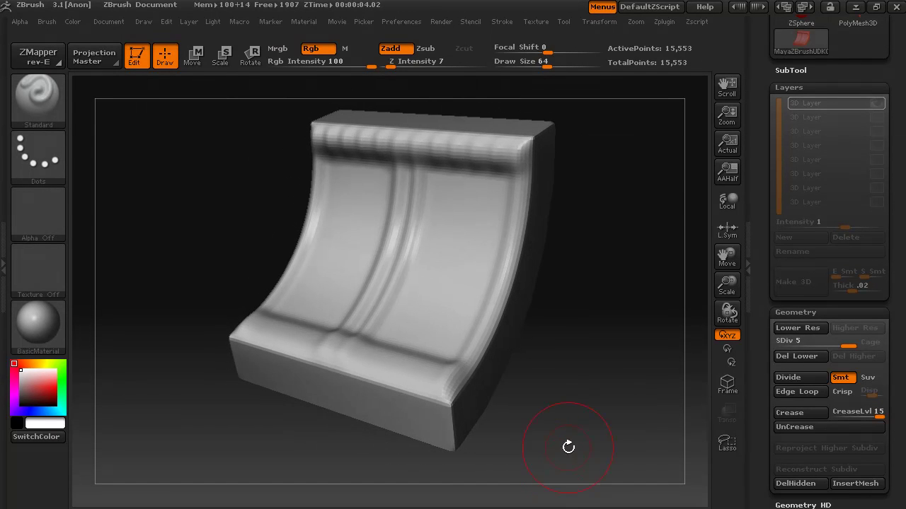
Step the panel down to level 4 and back to 5, orbiting to a three-quarter view
key(shift+d)
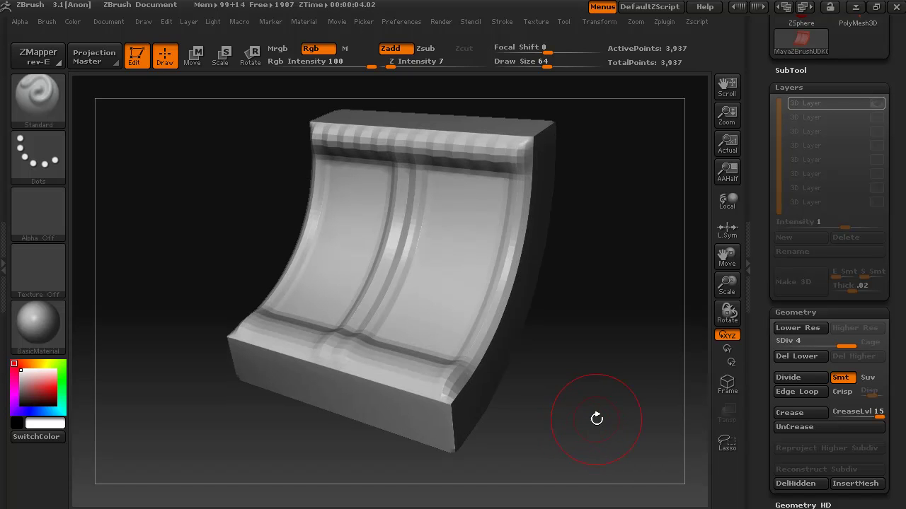
click(797, 377)
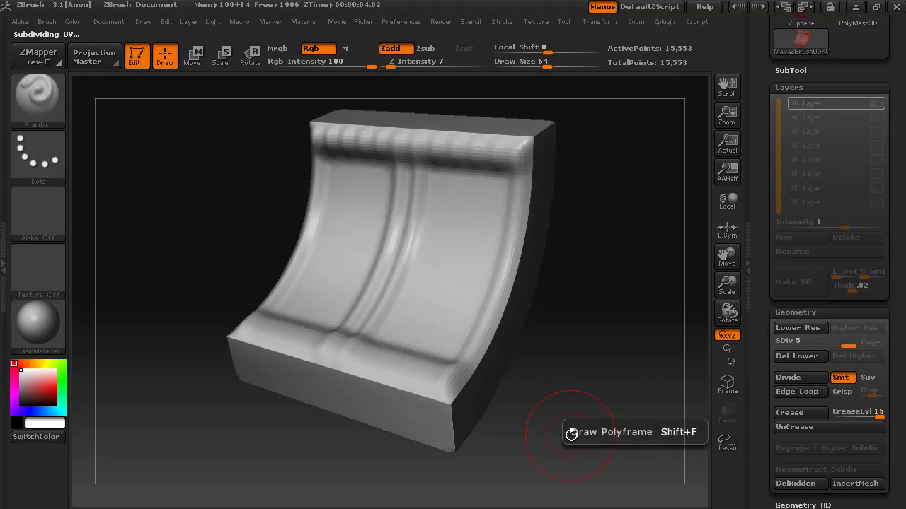
mouse_move(594, 440)
mouse_down()
mouse_move(606, 420)
mouse_move(549, 438)
mouse_move(580, 439)
mouse_up()
drag(639, 317, 593, 336)
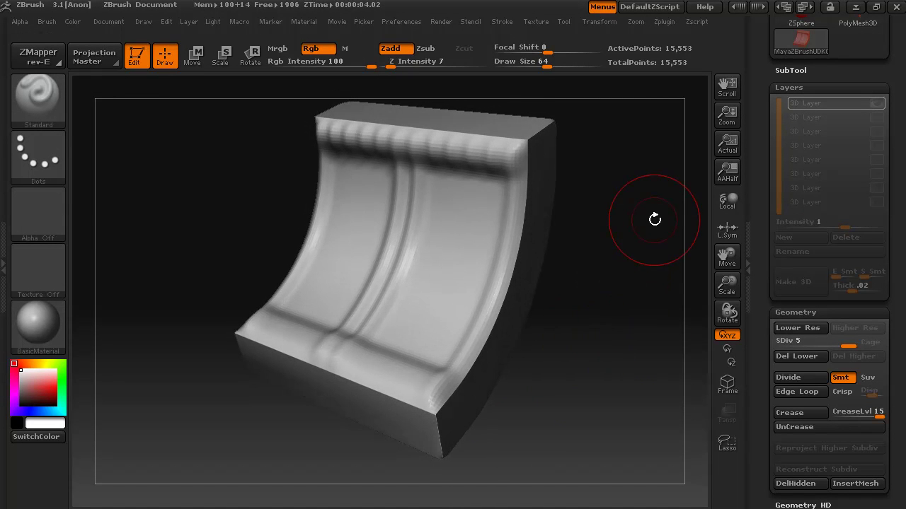
Toggle the Layers subpalette and drop the panel to its lowest level, 3, with 1,009 points
click(792, 86)
click(792, 86)
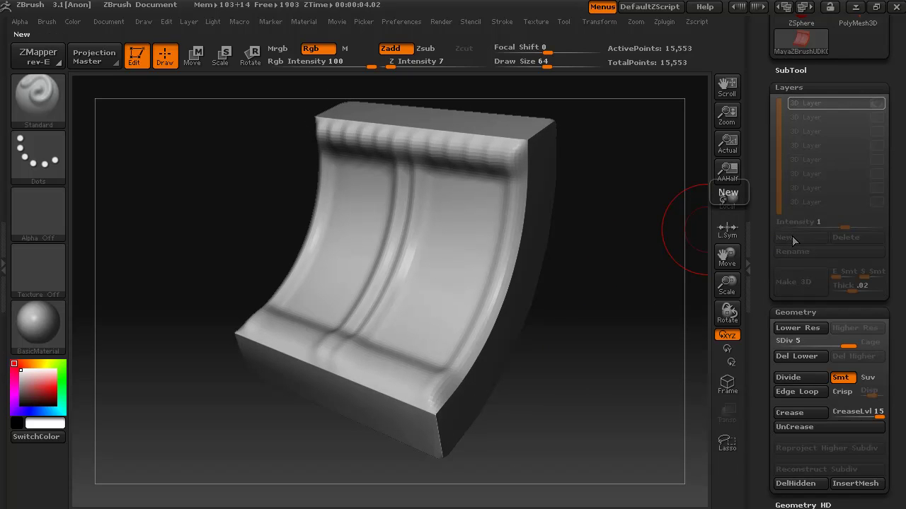
drag(595, 488, 580, 420)
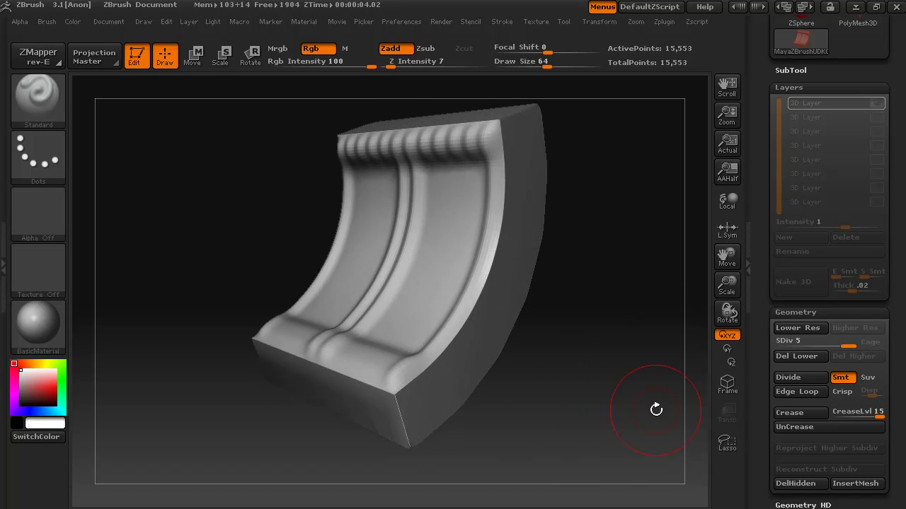
key(shift+d)
key(shift+d)
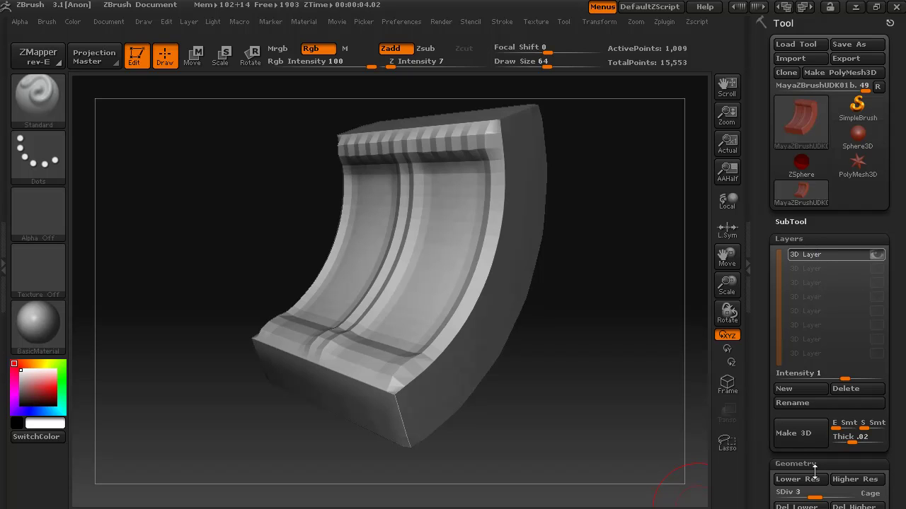
drag(767, 467, 750, 379)
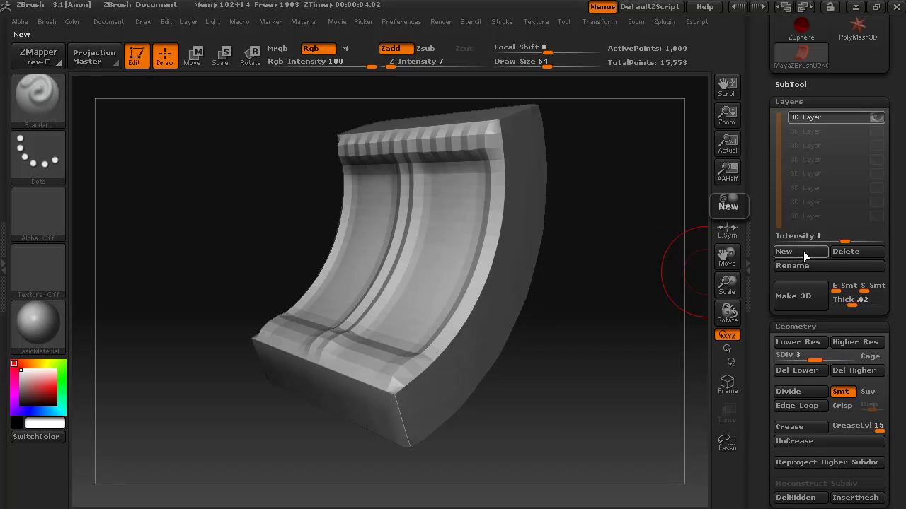
Select 3D Layer 0, slide SDiv up to 5, and add a new sculpt layer
click(811, 121)
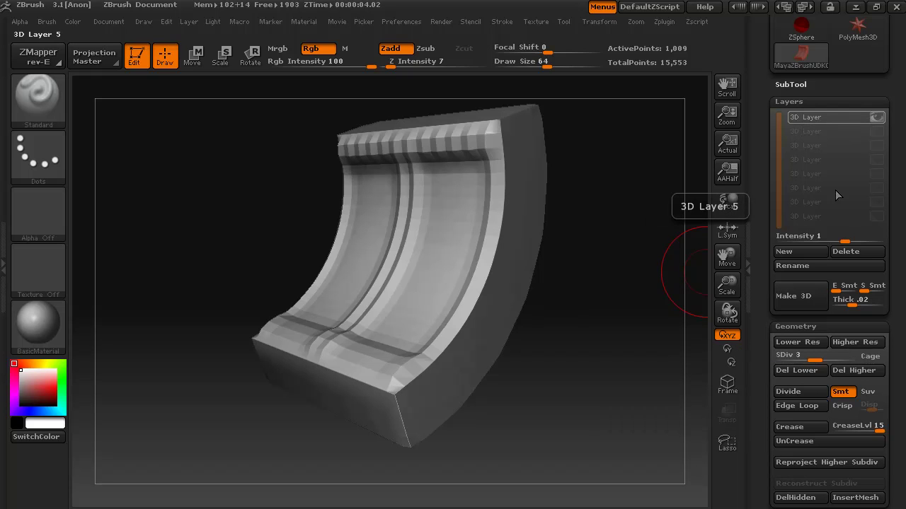
click(835, 359)
drag(835, 359, 860, 357)
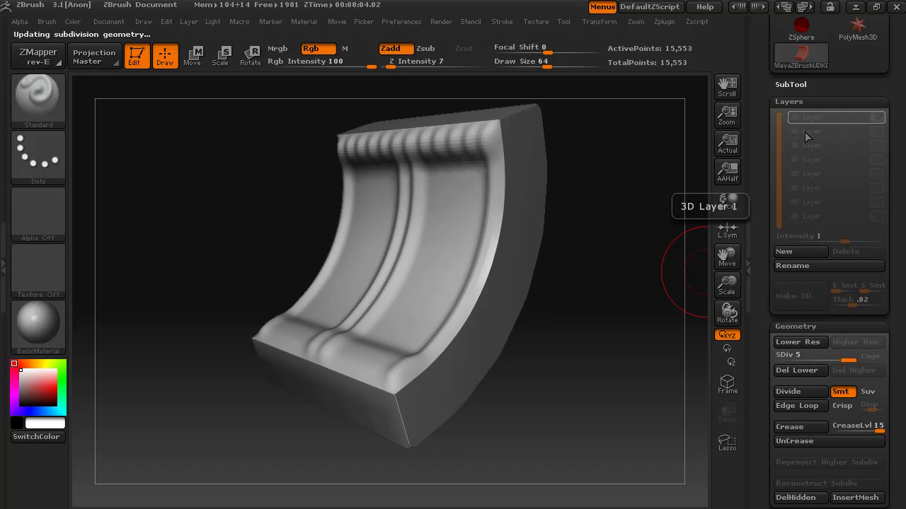
click(810, 254)
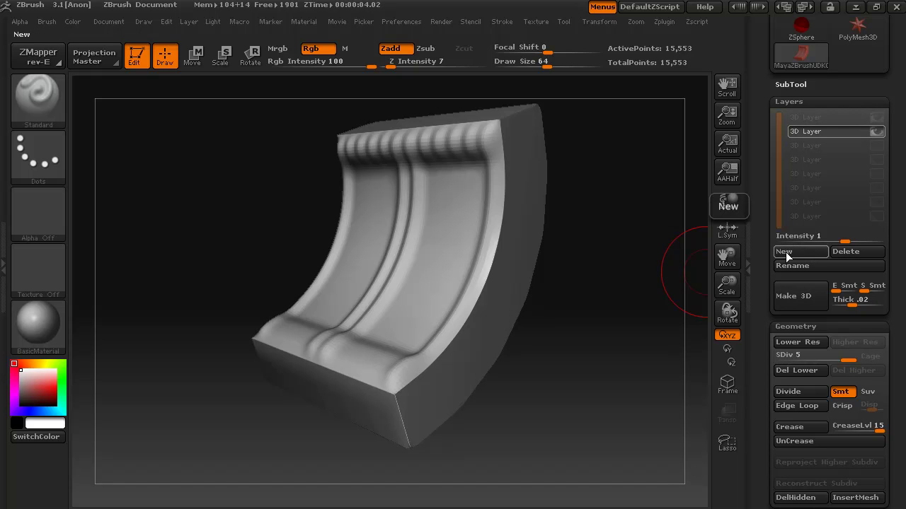
mouse_move(514, 444)
mouse_down()
mouse_move(562, 429)
mouse_move(562, 449)
mouse_up()
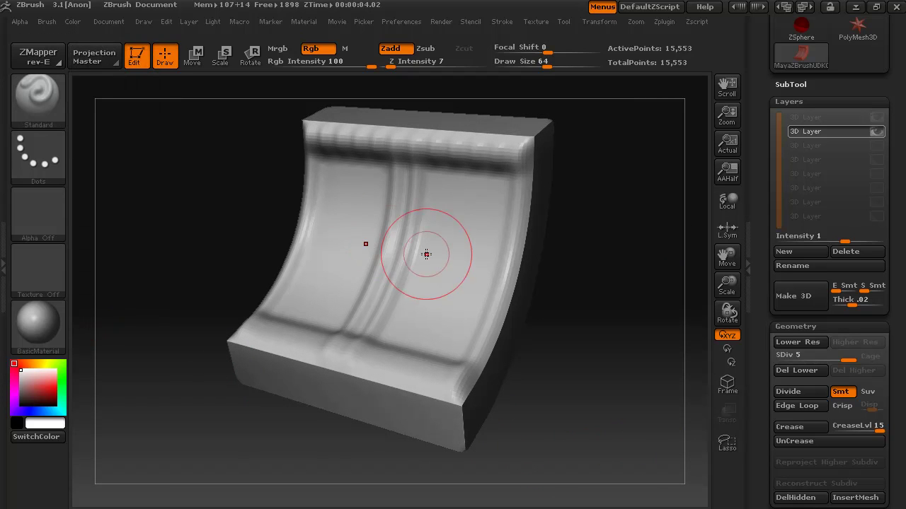
Paint symmetric bumps on the curved face with the Standard brush, toggling the layer to compare
mouse_move(440, 202)
mouse_down()
mouse_move(462, 215)
mouse_move(433, 267)
mouse_move(449, 327)
mouse_up()
mouse_move(600, 372)
mouse_down()
mouse_move(660, 378)
mouse_move(657, 358)
mouse_move(562, 410)
mouse_move(602, 410)
mouse_move(630, 394)
mouse_up()
click(876, 134)
click(877, 134)
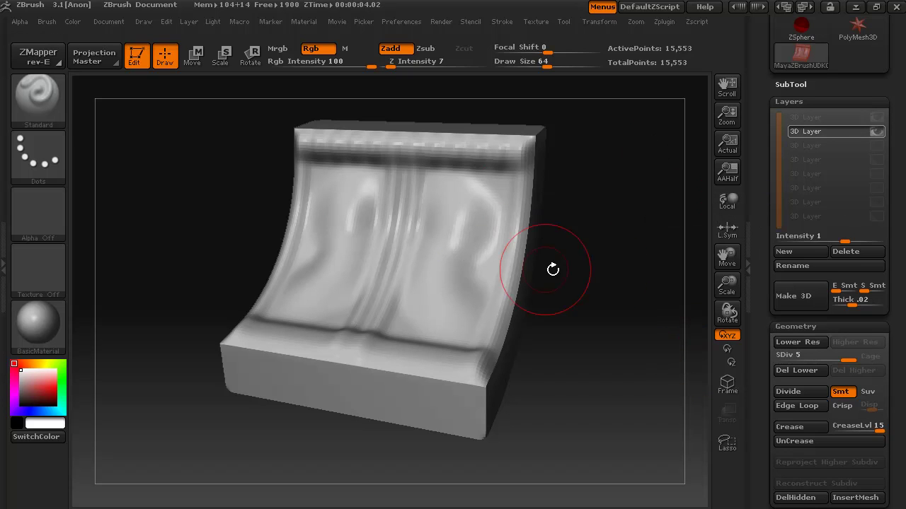
drag(637, 320, 597, 350)
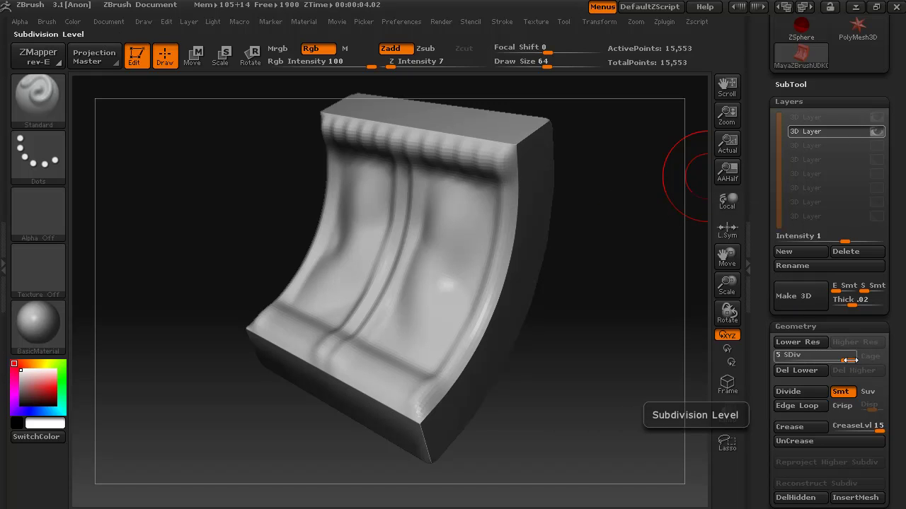
Slide the subdivision level between 5 and 3, ending at level 3 with 1,009 points
drag(849, 360, 825, 361)
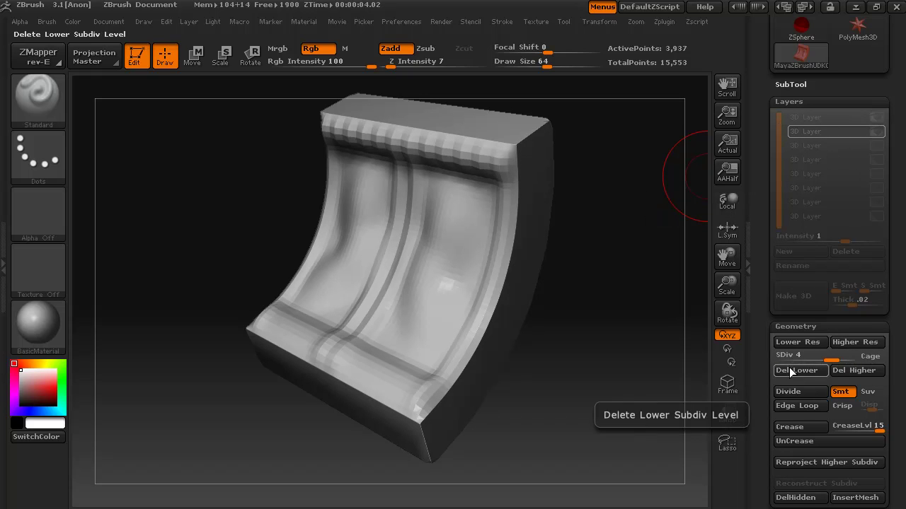
drag(833, 359, 815, 361)
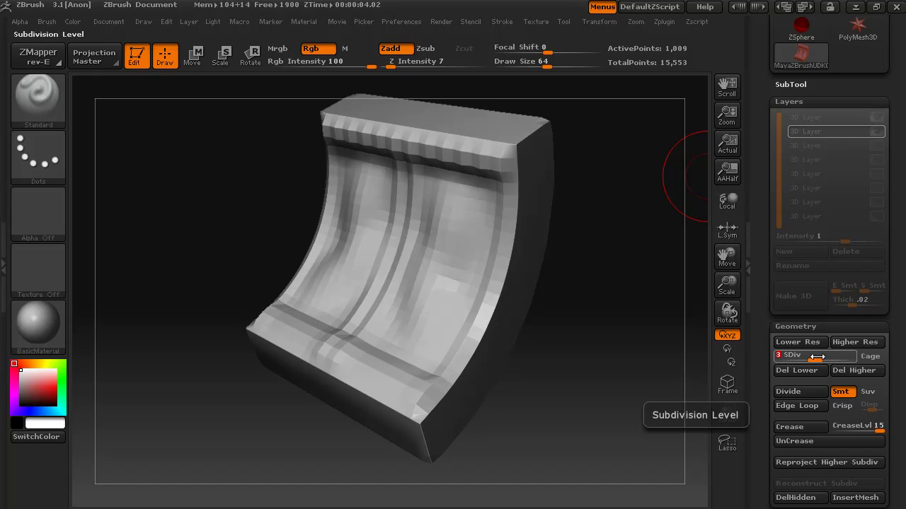
drag(815, 360, 858, 360)
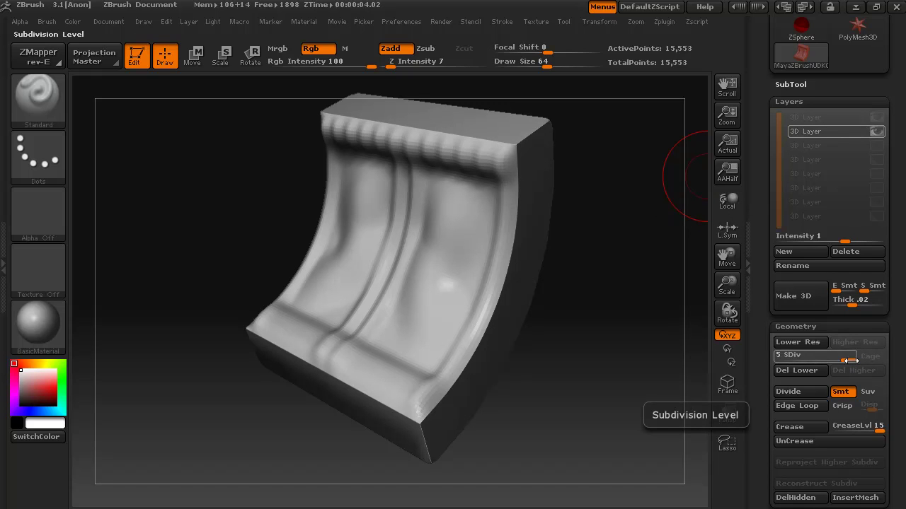
drag(848, 360, 814, 361)
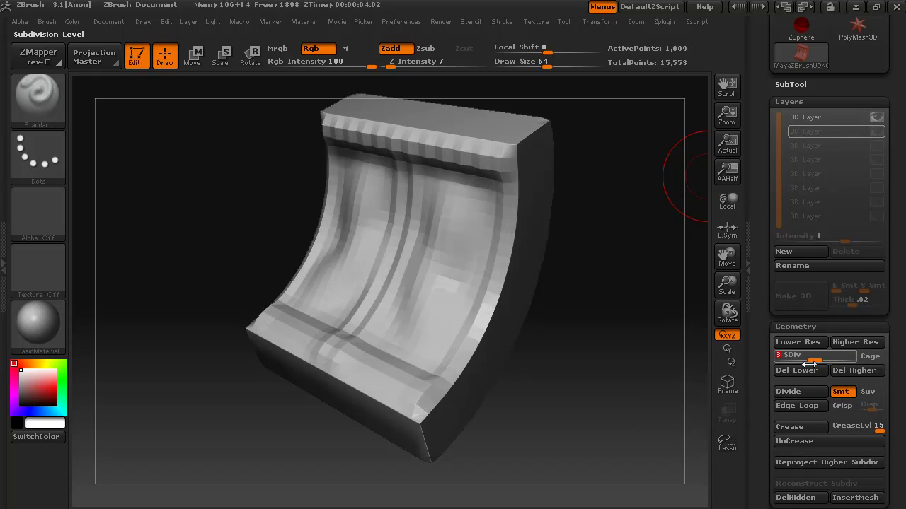
Switch the first sculpt layer's visibility off and back on to show its striped crease detail
click(877, 117)
drag(577, 456, 633, 367)
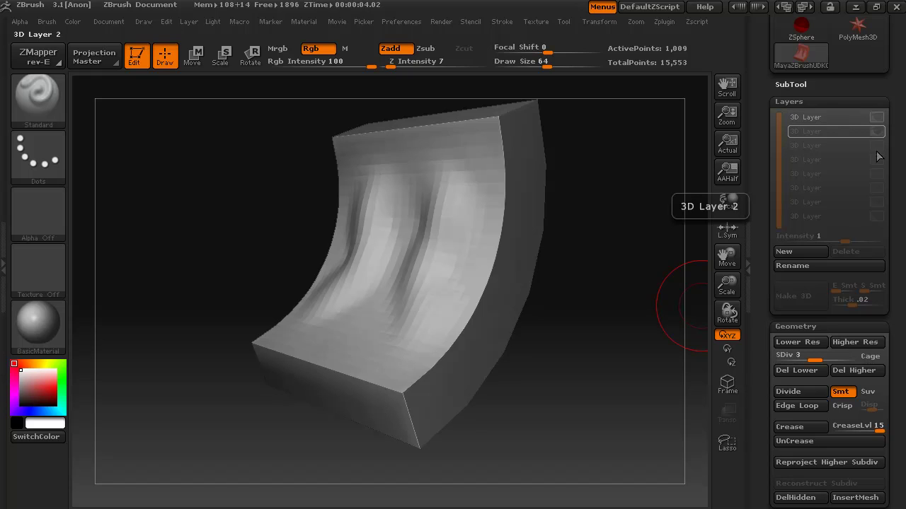
click(877, 117)
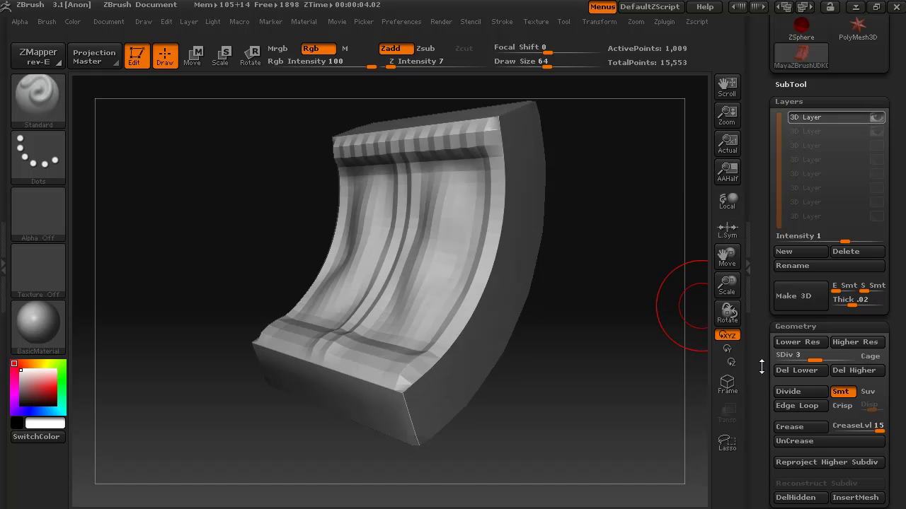
Drag the SDiv slider from 3 to 5 (15,553 points) and orbit to inspect the creased detail
mouse_move(767, 241)
mouse_down()
mouse_move(764, 318)
mouse_move(764, 254)
mouse_up()
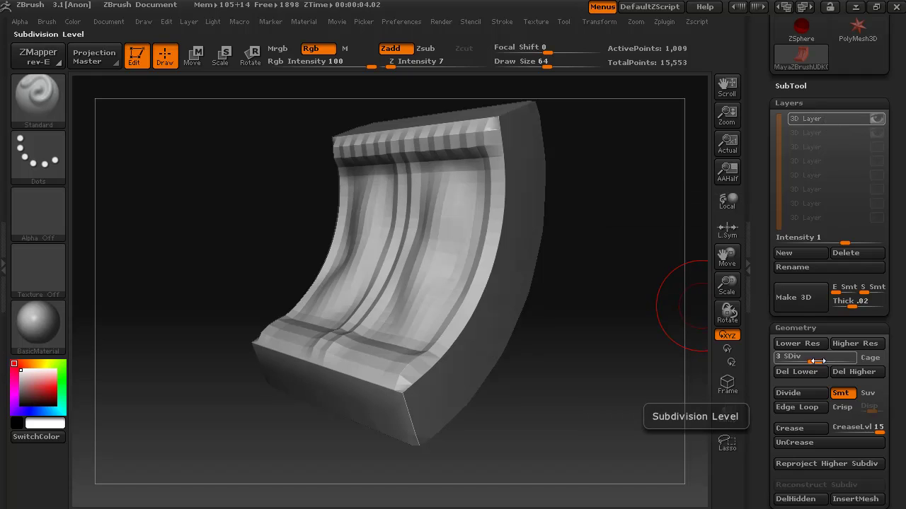
drag(817, 361, 874, 361)
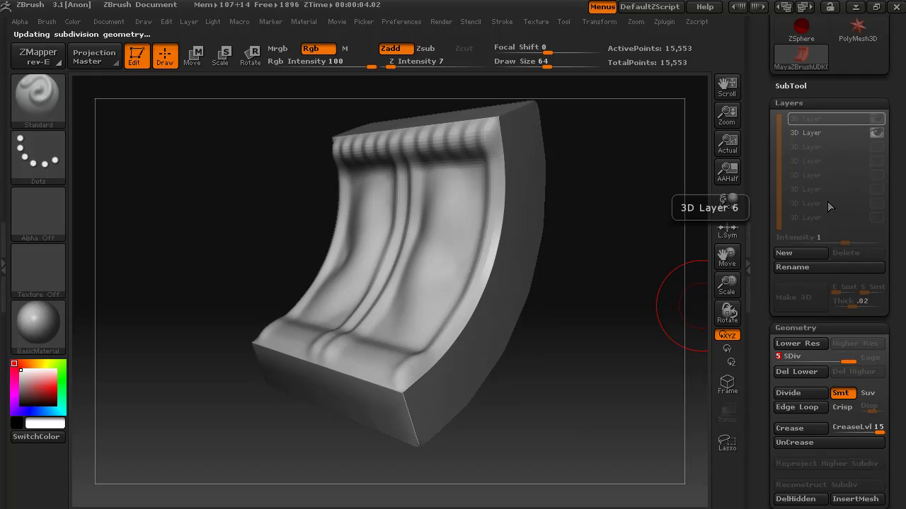
drag(764, 219, 762, 242)
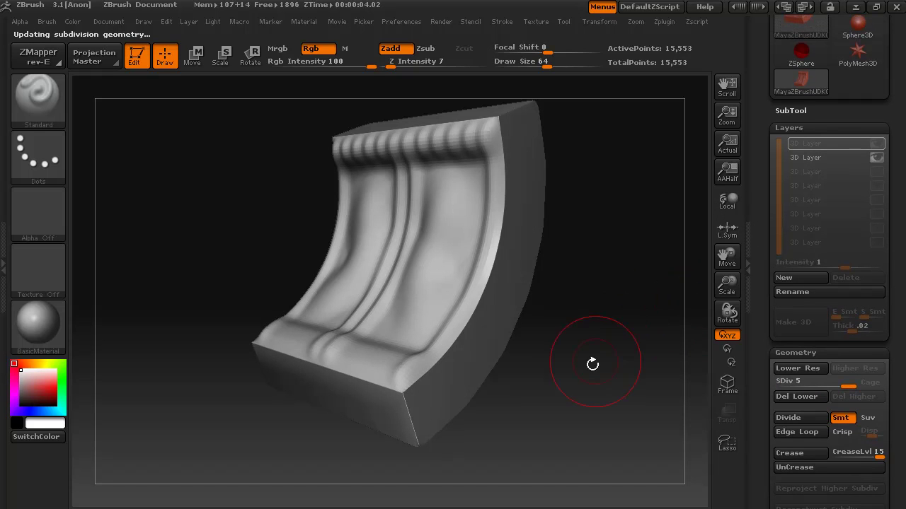
mouse_move(571, 385)
mouse_down()
mouse_move(563, 418)
mouse_move(595, 417)
mouse_move(556, 431)
mouse_move(575, 428)
mouse_move(676, 307)
mouse_up()
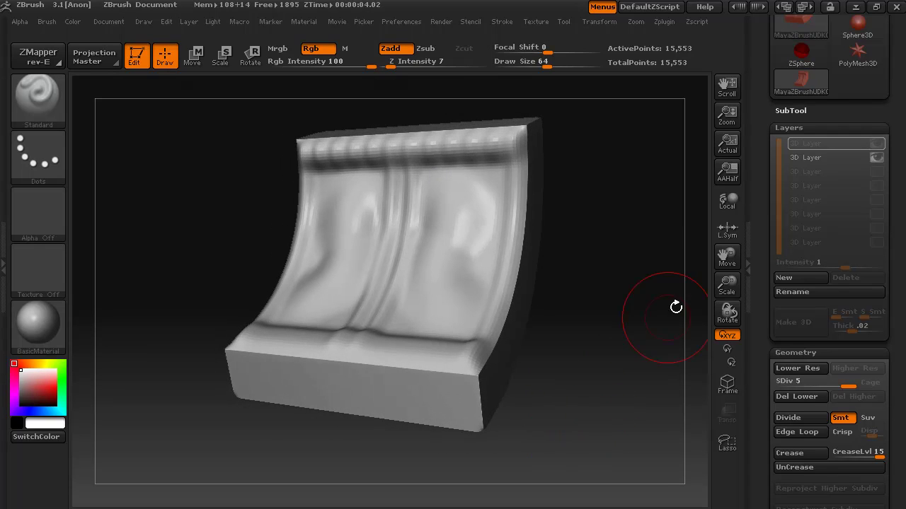
Hide the second sculpt layer's wavy detail and delete that layer
click(822, 158)
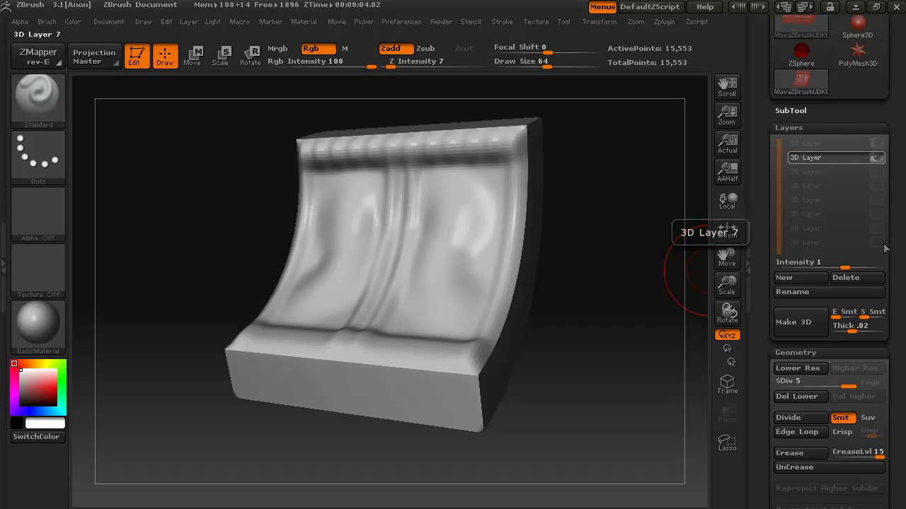
drag(633, 340, 588, 354)
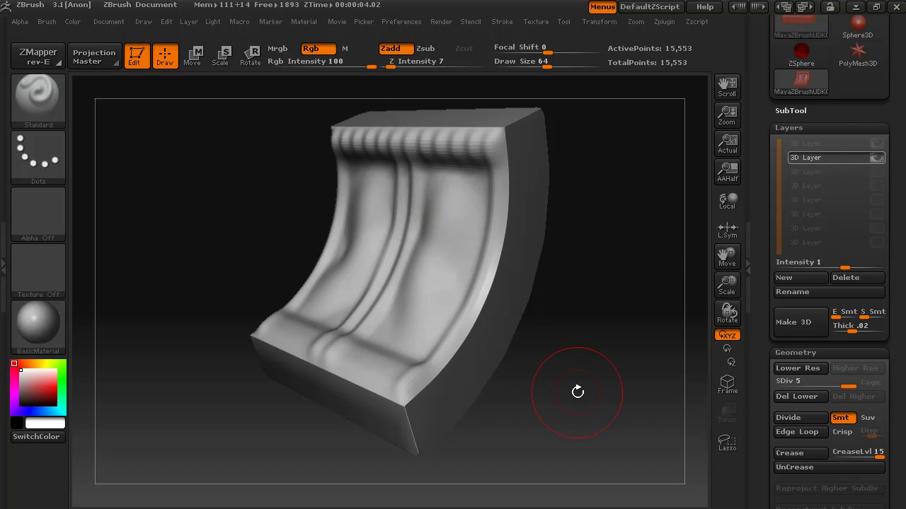
mouse_move(535, 461)
mouse_down()
mouse_move(632, 432)
mouse_move(514, 461)
mouse_move(568, 460)
mouse_move(539, 457)
mouse_up()
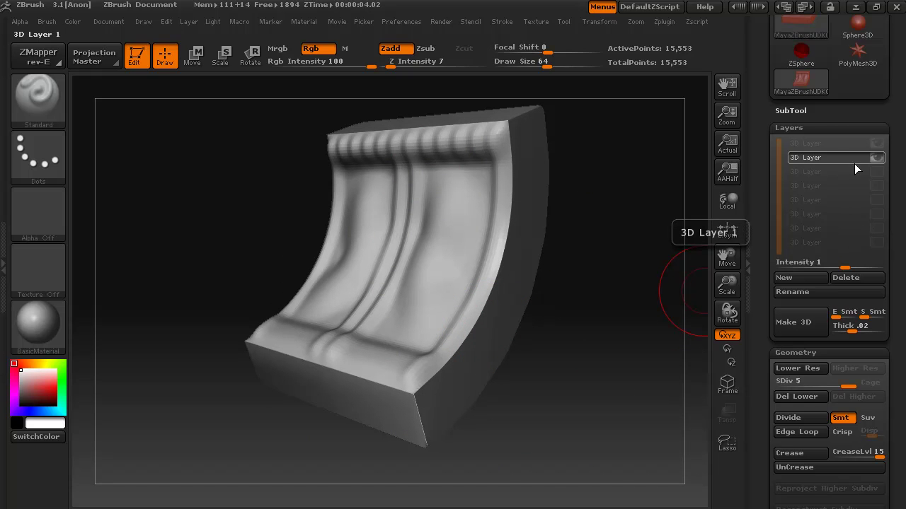
click(857, 278)
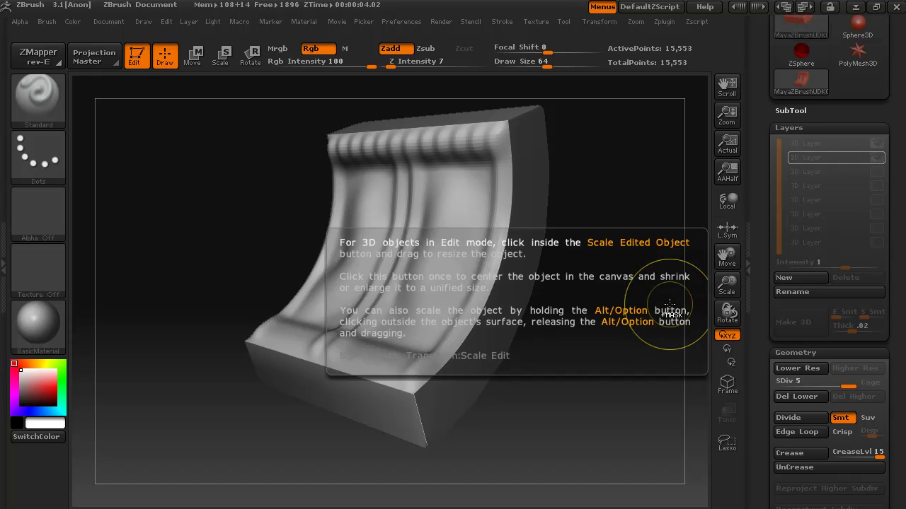
key(ctrl+z)
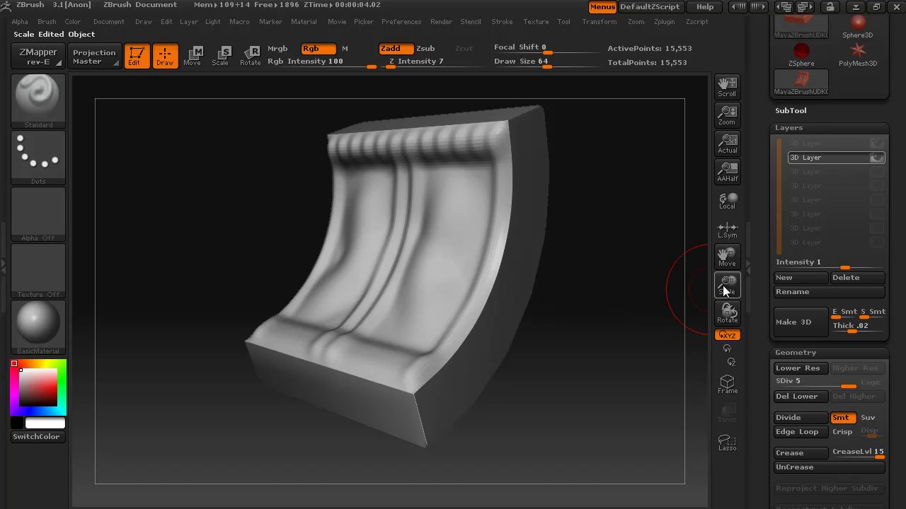
click(876, 158)
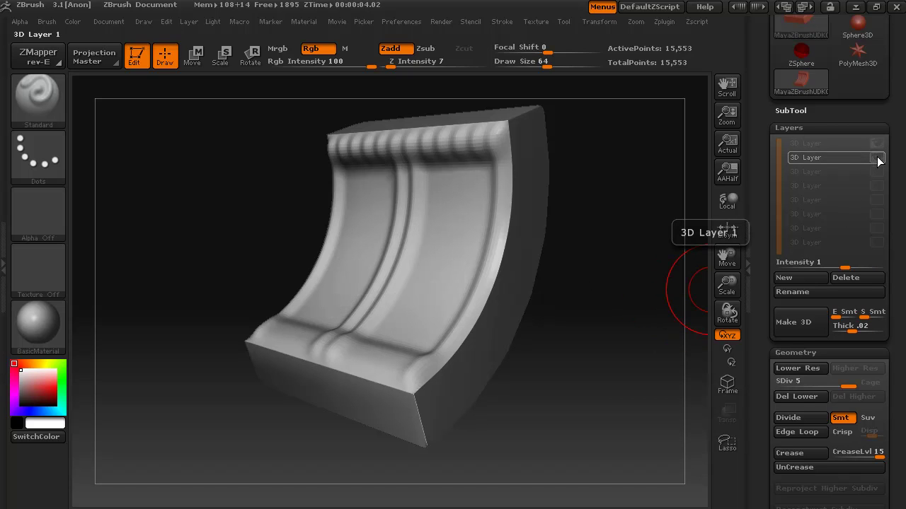
click(856, 277)
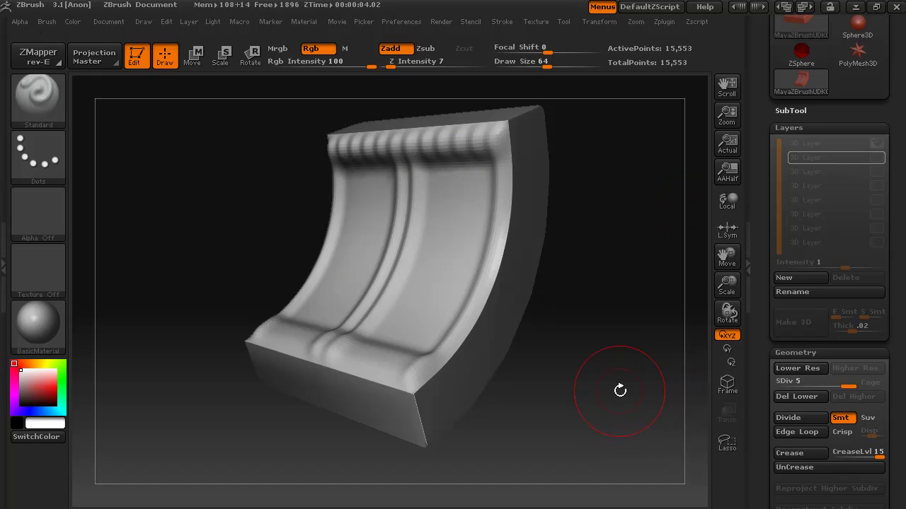
Add a new empty 3D layer and confirm it with a test stroke that is undone
click(800, 276)
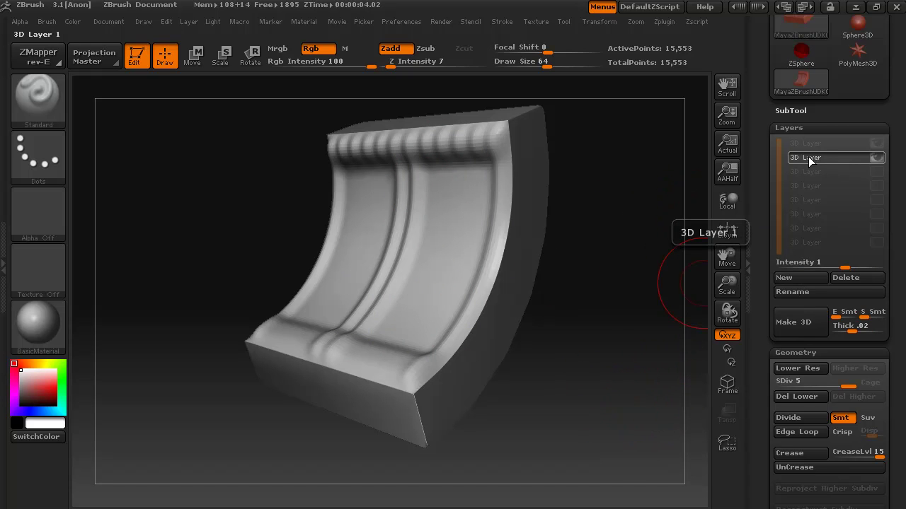
drag(587, 368, 441, 330)
mouse_move(449, 291)
mouse_down()
mouse_move(467, 249)
mouse_move(481, 267)
mouse_move(441, 344)
mouse_move(402, 361)
mouse_up()
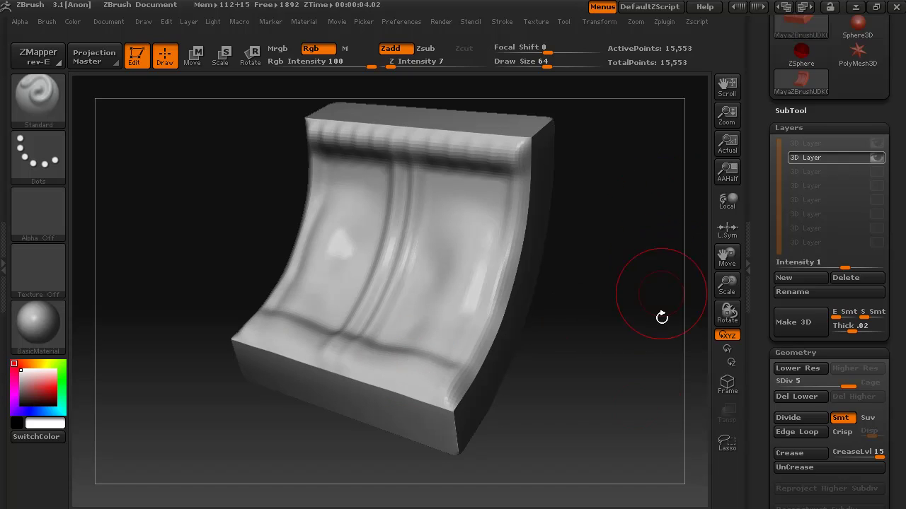
key(ctrl+z)
mouse_move(629, 378)
mouse_down()
mouse_move(641, 391)
mouse_move(627, 384)
mouse_up()
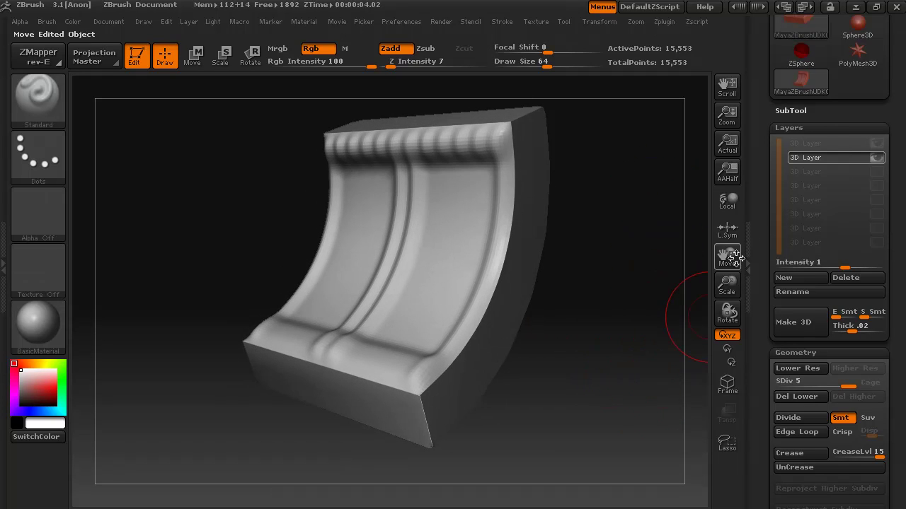
drag(762, 207, 754, 326)
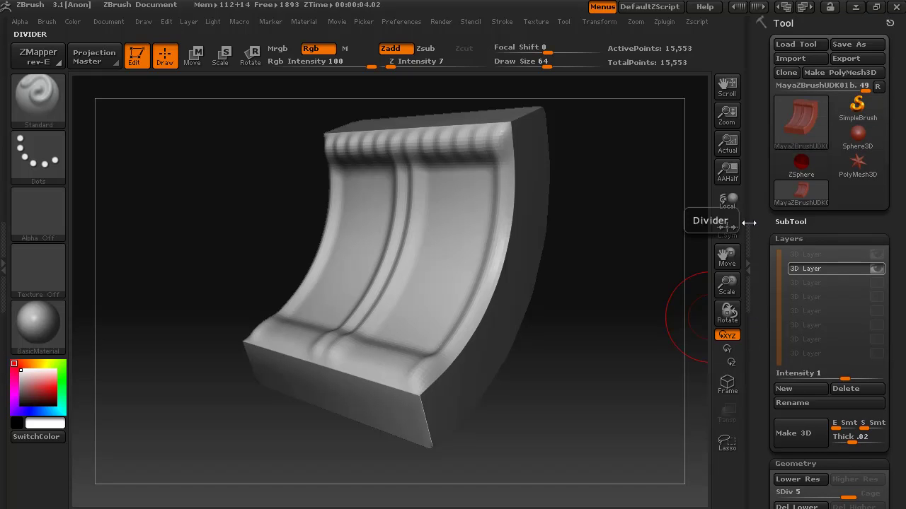
Save the panel tool as MayaZBrushUDK02.ztl
click(848, 43)
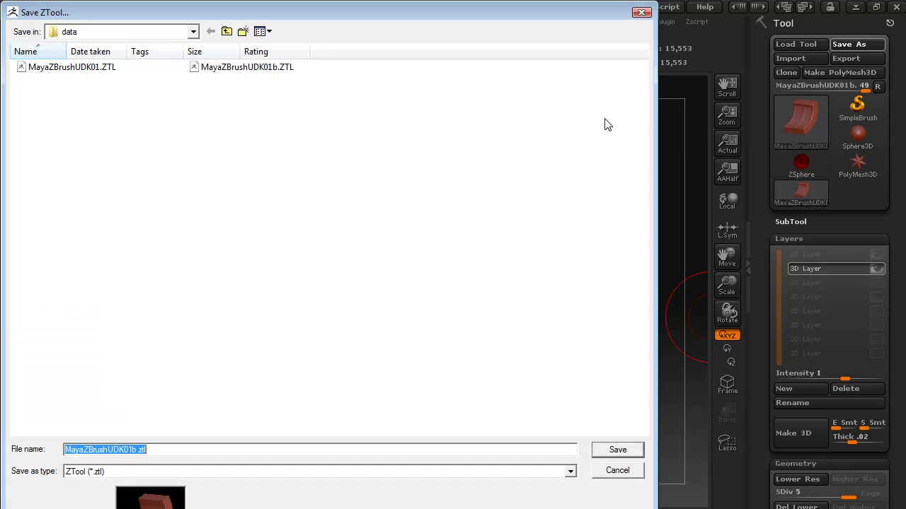
click(129, 449)
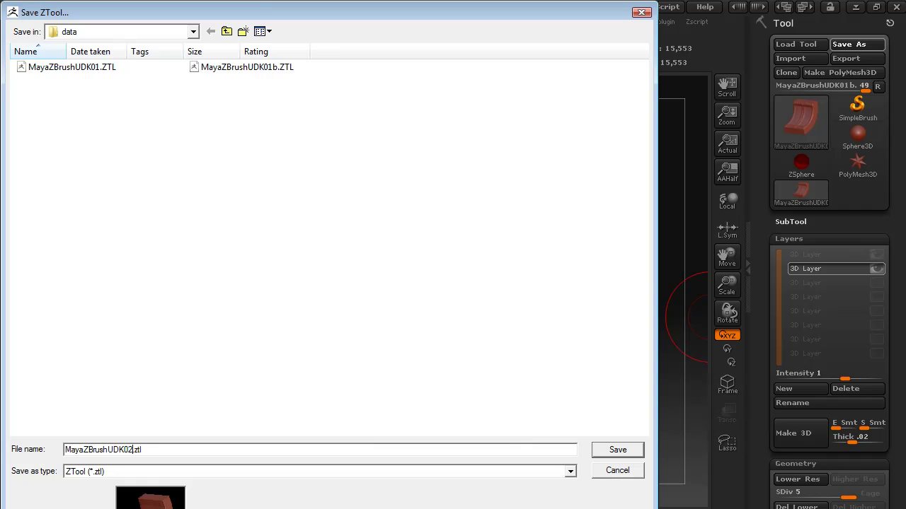
key(Return)
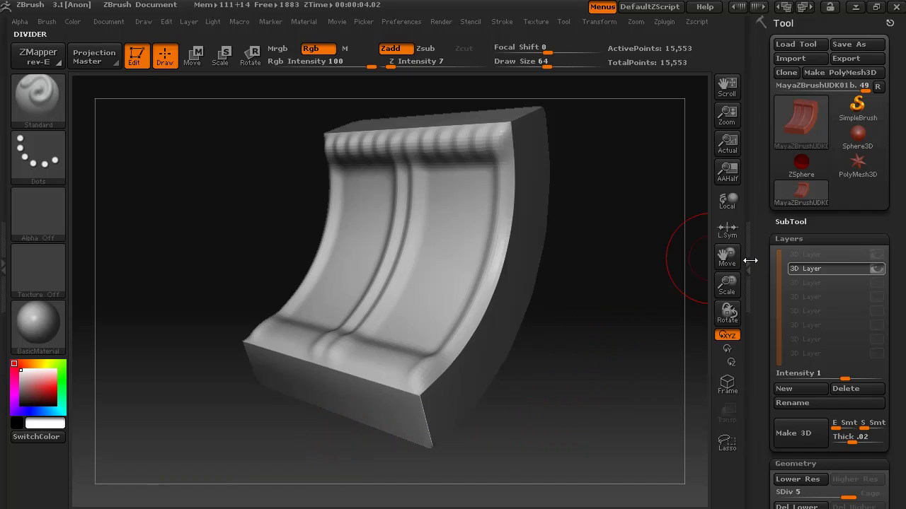
Lower the panel to subdivision level 1 (73 points) and reopen the Save ZTool dialog
drag(766, 264, 762, 166)
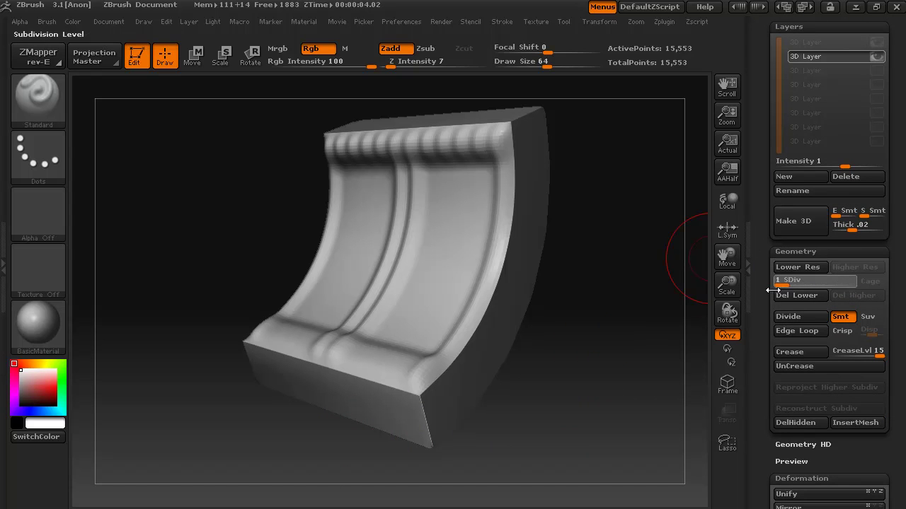
drag(773, 290, 769, 289)
drag(762, 228, 772, 362)
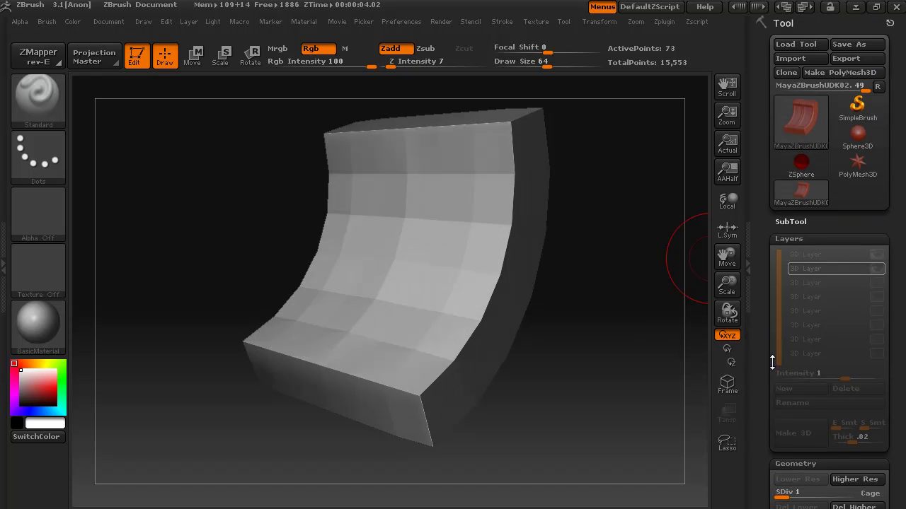
click(857, 43)
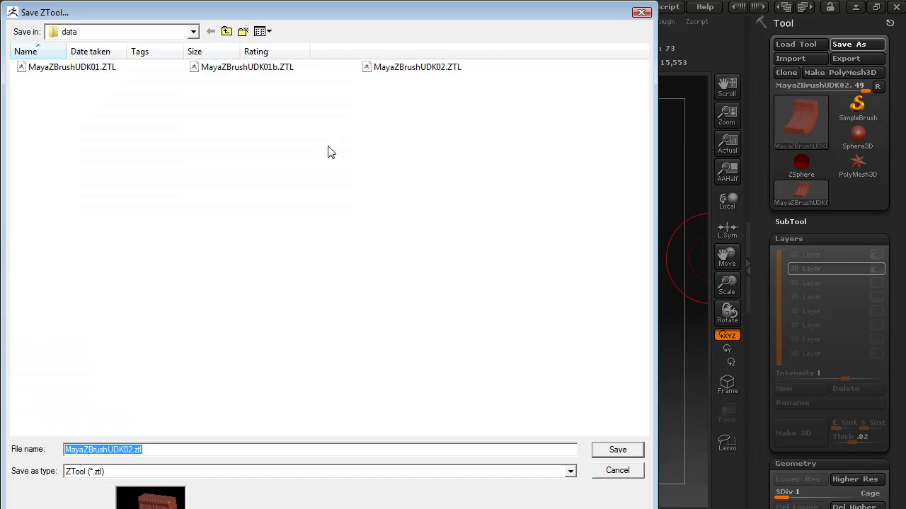